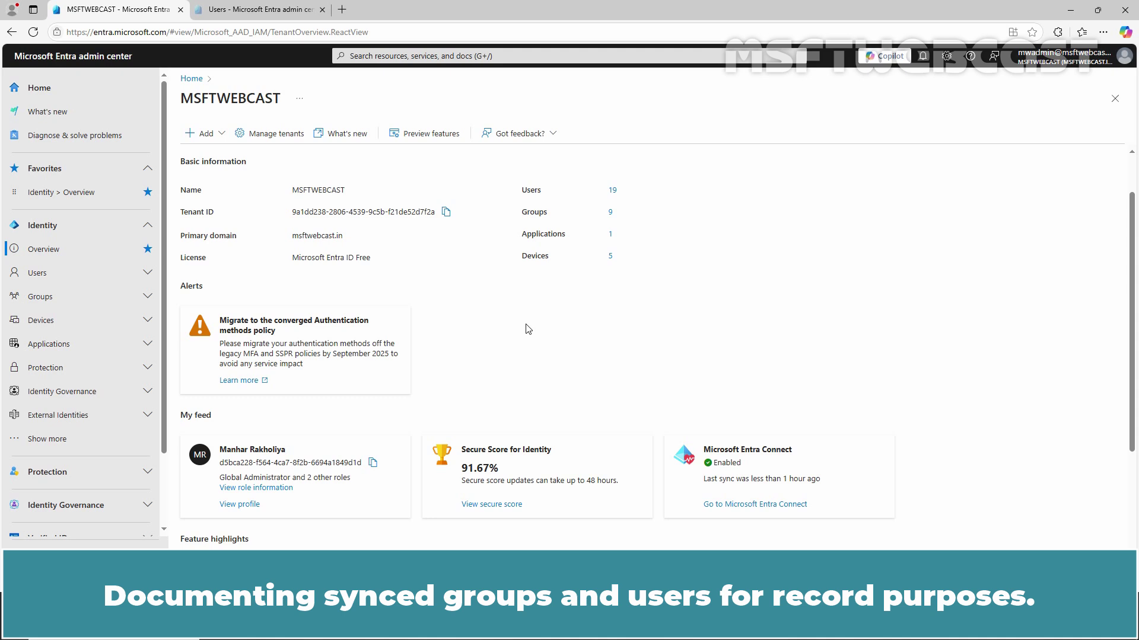
Filter the Users list on On-premises sync enabled = Yes, leaving 6 synced users.
{"action": "left_click", "coordinate": [261, 10]}
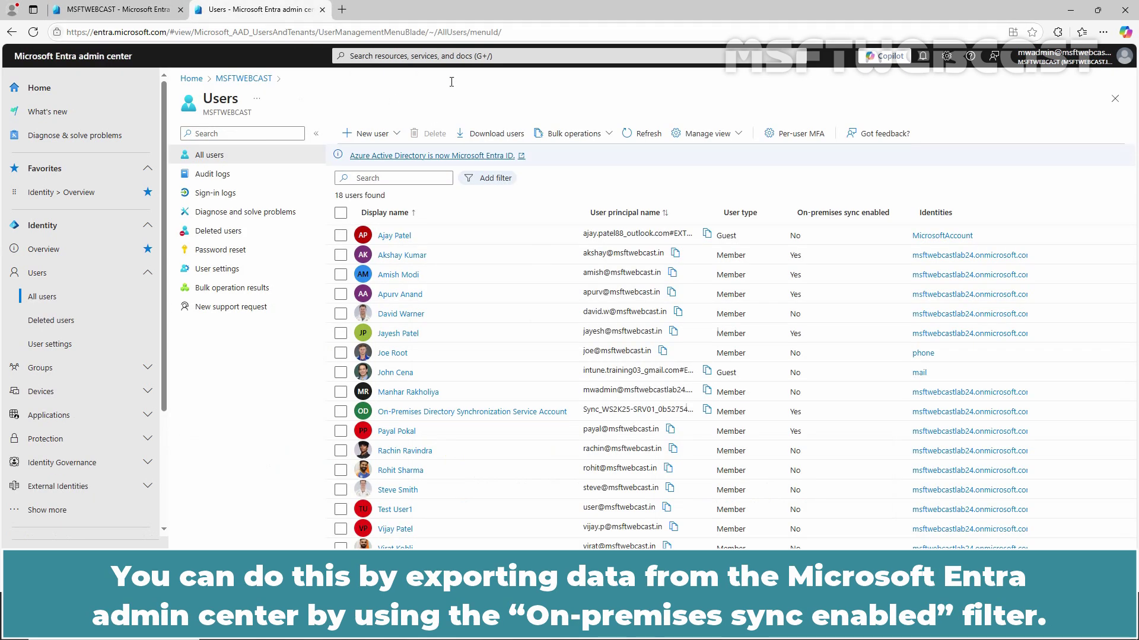
{"action": "left_click", "coordinate": [488, 178]}
{"action": "scroll", "coordinate": [537, 313], "scroll_direction": "down", "scroll_amount": 3}
{"action": "scroll", "coordinate": [536, 314], "scroll_direction": "down", "scroll_amount": 5}
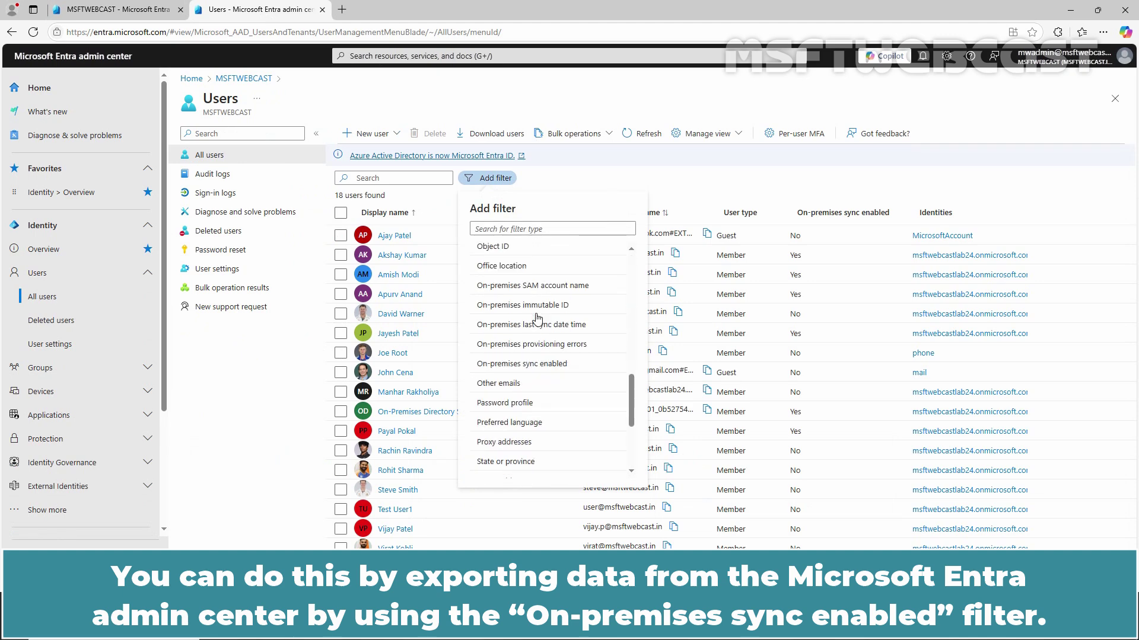
{"action": "left_click", "coordinate": [534, 364]}
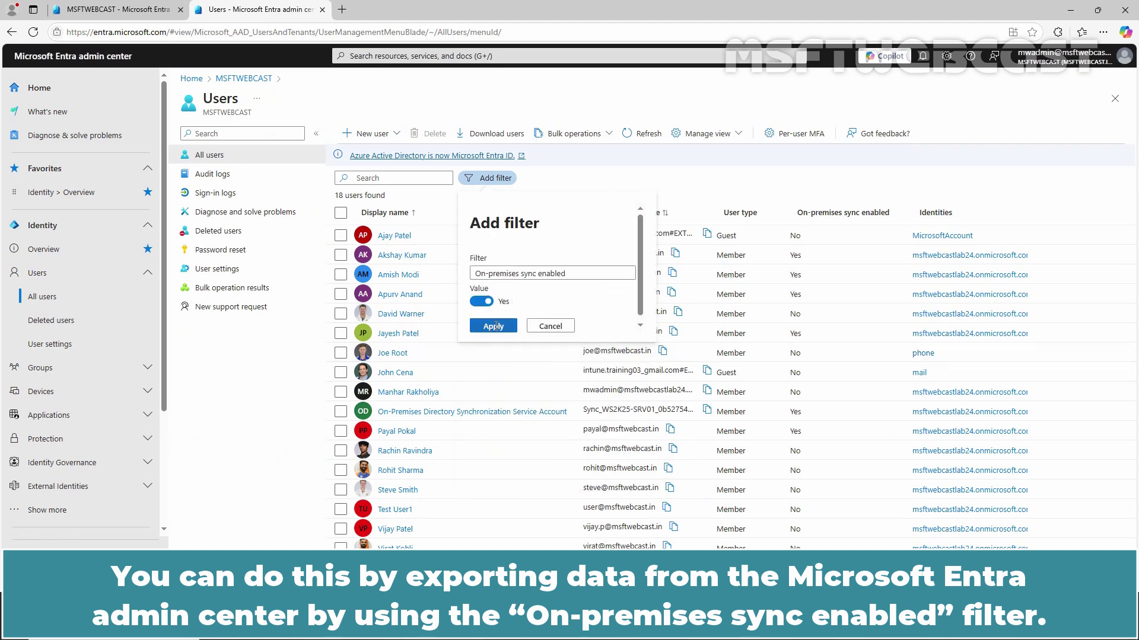
{"action": "left_click", "coordinate": [496, 326]}
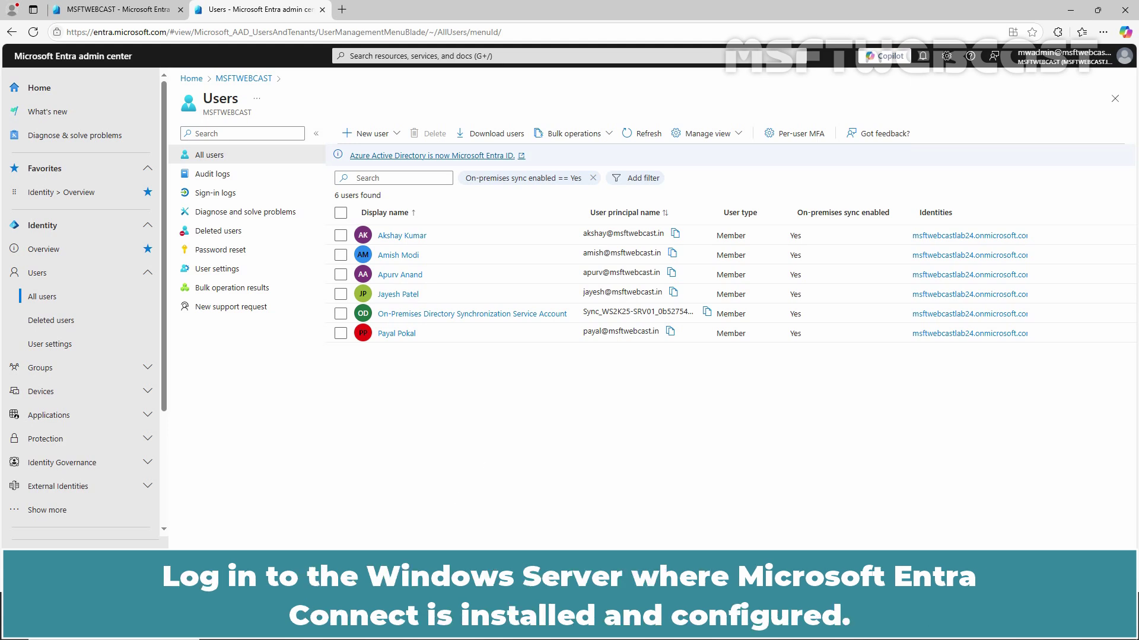
{"action": "left_click", "coordinate": [359, 627]}
On the WS2K25 VM, launch Terminal (Admin), move it top-left, and bring up the Commands notes.
{"action": "left_click", "coordinate": [425, 528]}
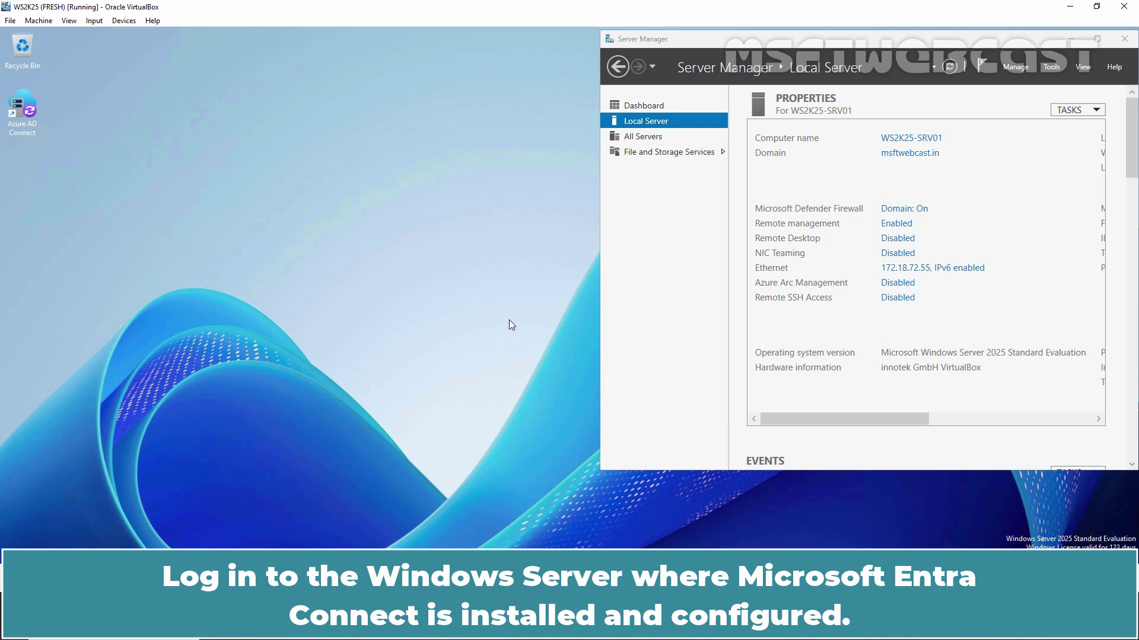
{"action": "right_click", "coordinate": [382, 625]}
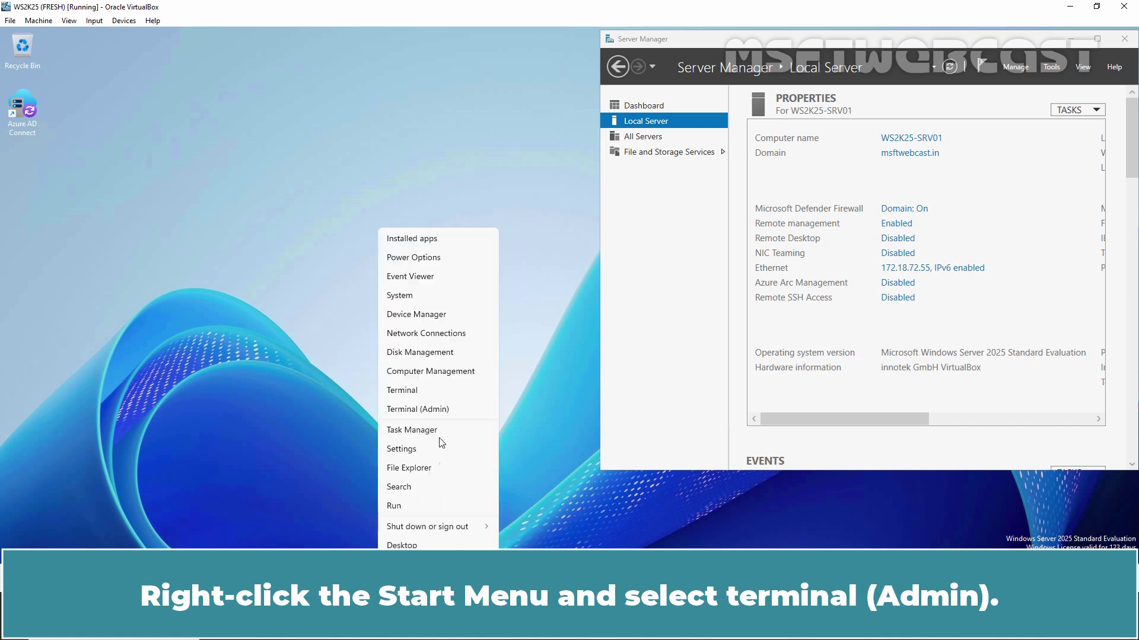
{"action": "left_click", "coordinate": [442, 410]}
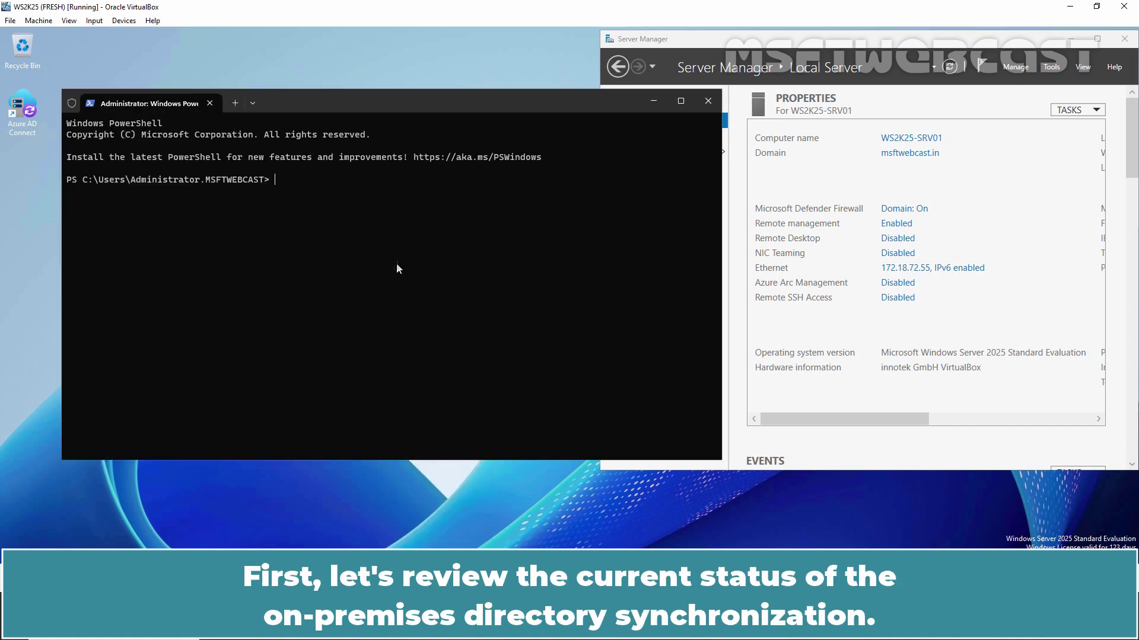
{"action": "left_click_drag", "start_coordinate": [312, 96], "coordinate": [268, 51]}
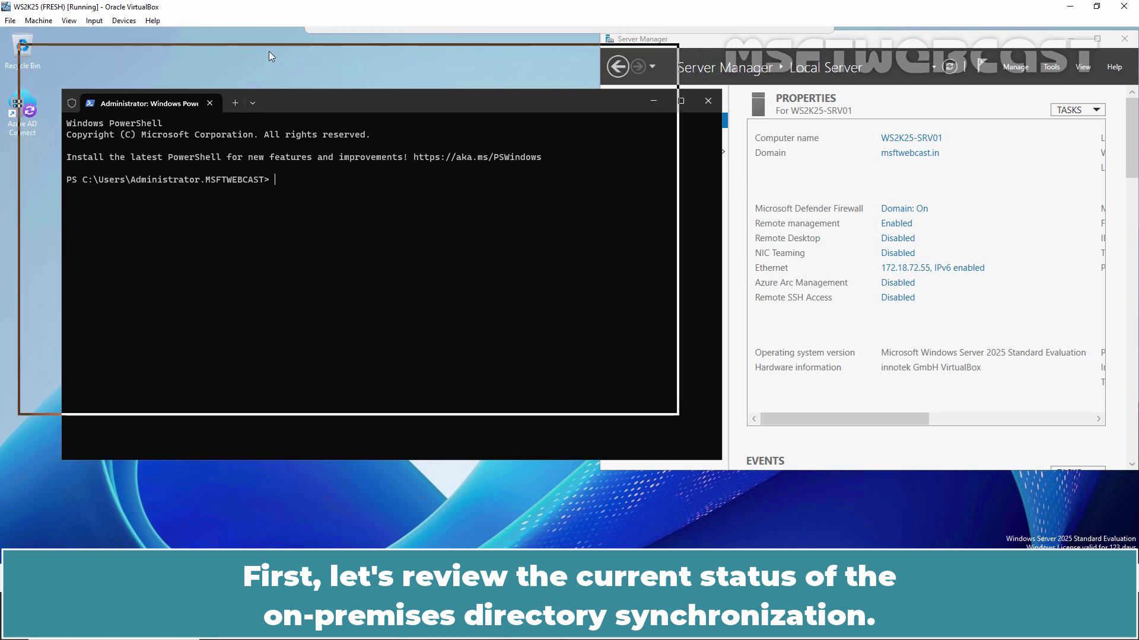
{"action": "key", "text": "alt+Tab"}
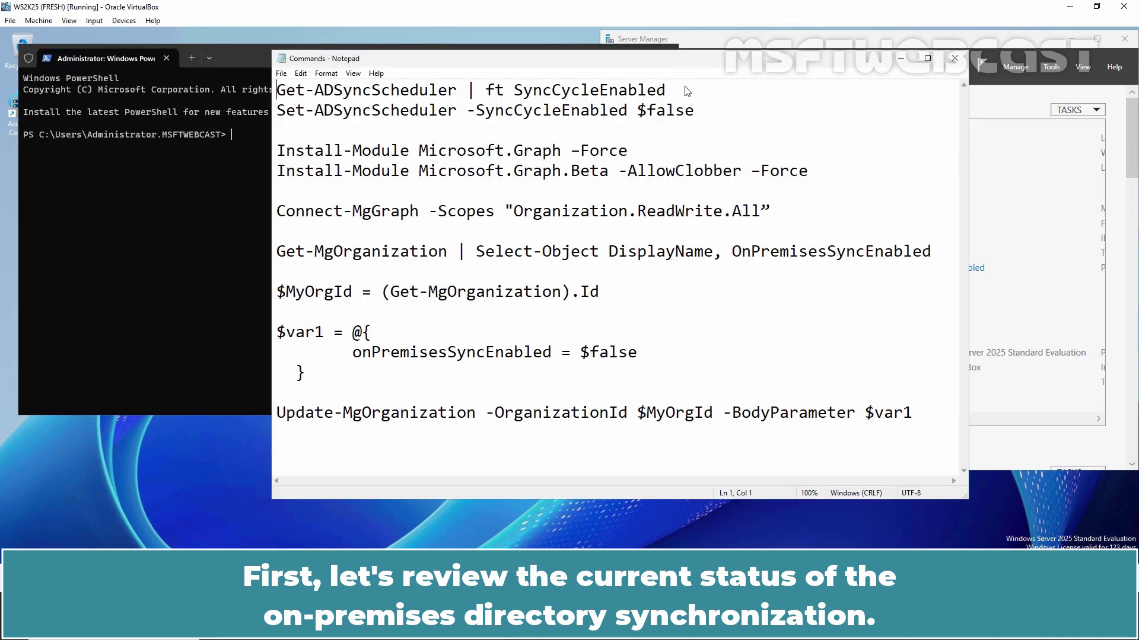
Run Get-ADSyncScheduler | ft SyncCycleEnabled to check the sync cycle status, showing True.
{"action": "left_click", "coordinate": [685, 87]}
{"action": "key", "text": "shift+Home"}
{"action": "key", "text": "ctrl+c"}
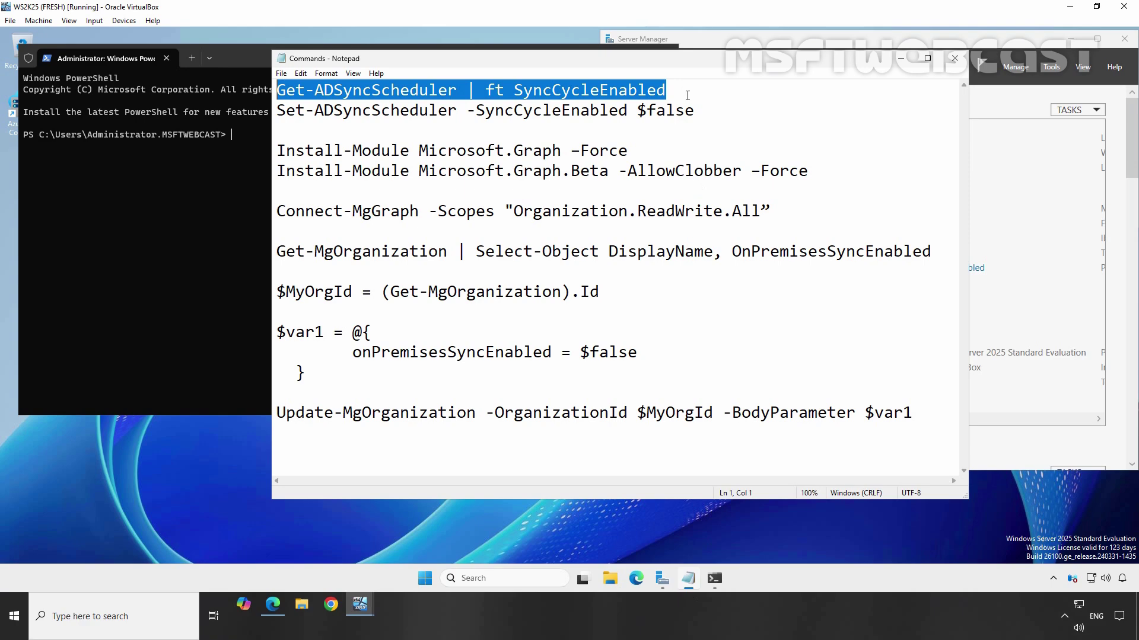
{"action": "left_click", "coordinate": [219, 212]}
{"action": "key", "text": "ctrl+v"}
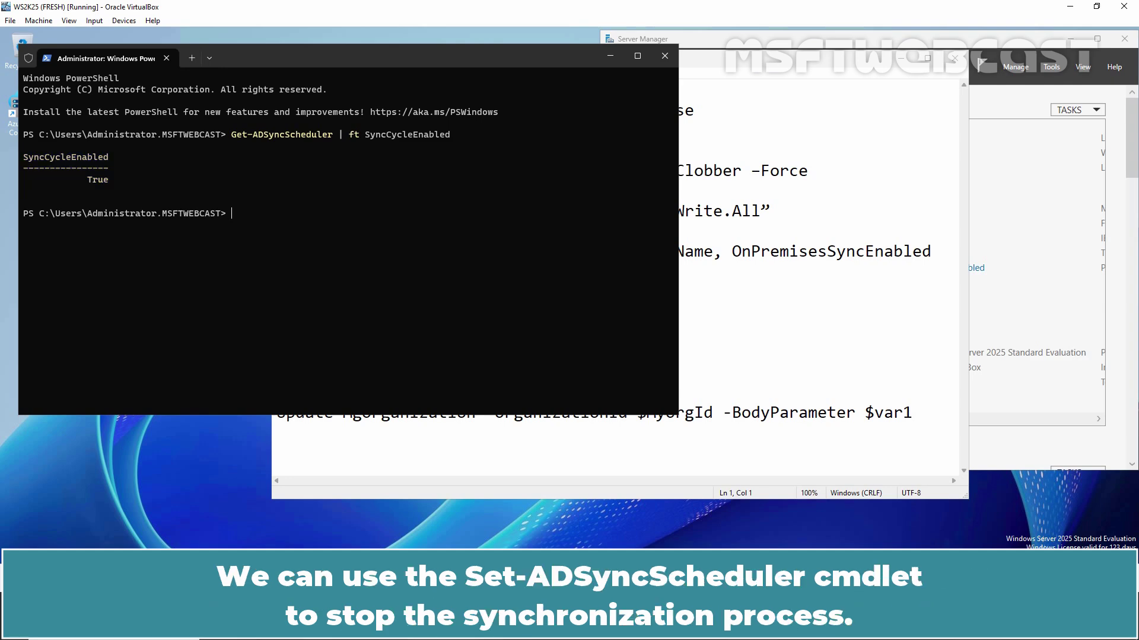
Run Set-ADSyncScheduler -SyncCycleEnabled $false and recheck the scheduler, now showing False.
{"action": "key", "text": "alt+Tab"}
{"action": "left_click", "coordinate": [703, 116]}
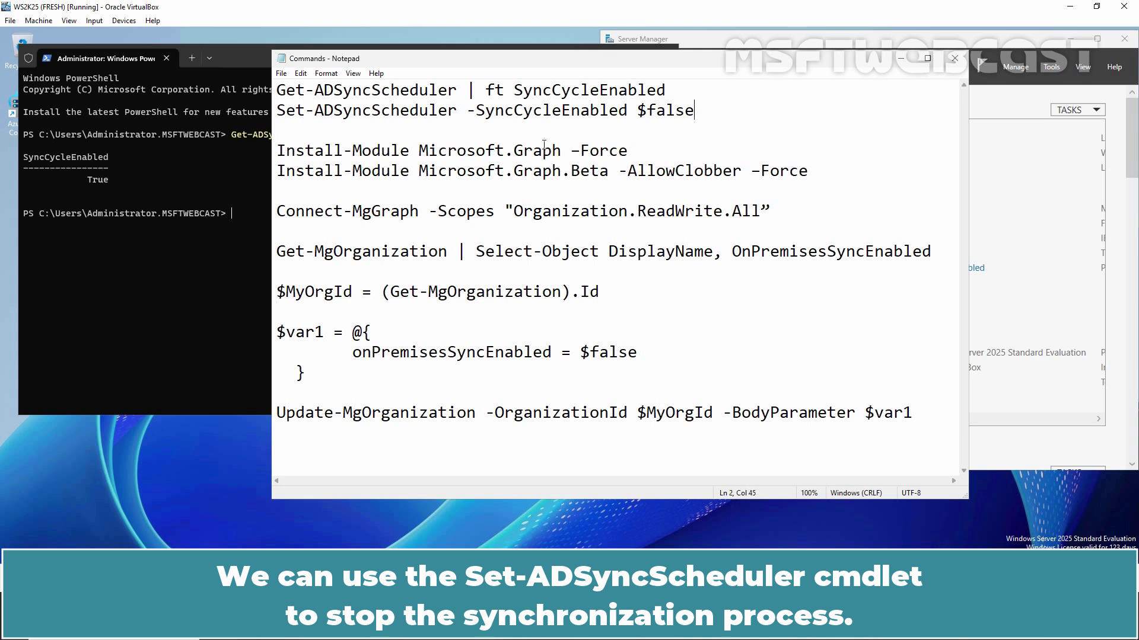
{"action": "left_click", "coordinate": [279, 112], "text": "shift"}
{"action": "key", "text": "ctrl+c"}
{"action": "left_click", "coordinate": [178, 284]}
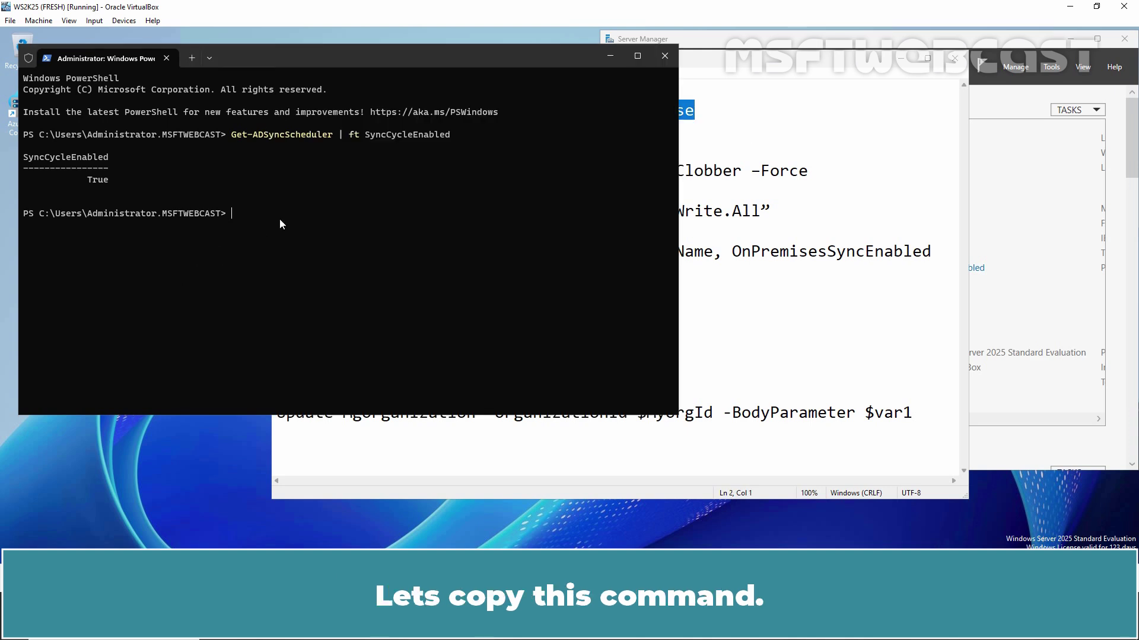
{"action": "key", "text": "ctrl+v"}
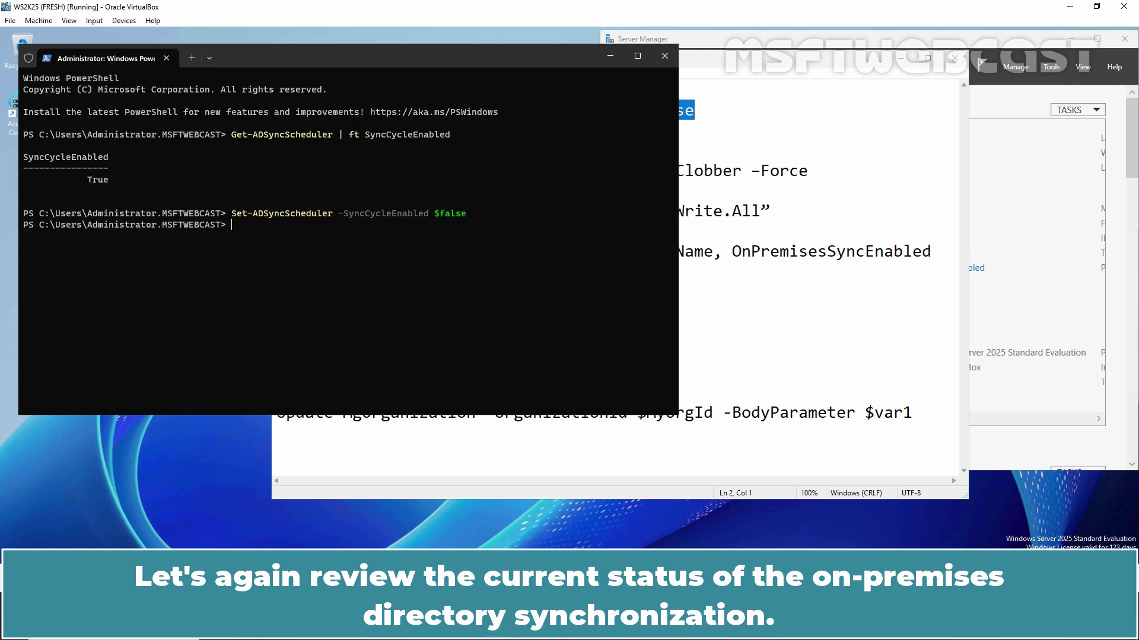
{"action": "key", "text": "Up"}
{"action": "key", "text": "Up"}
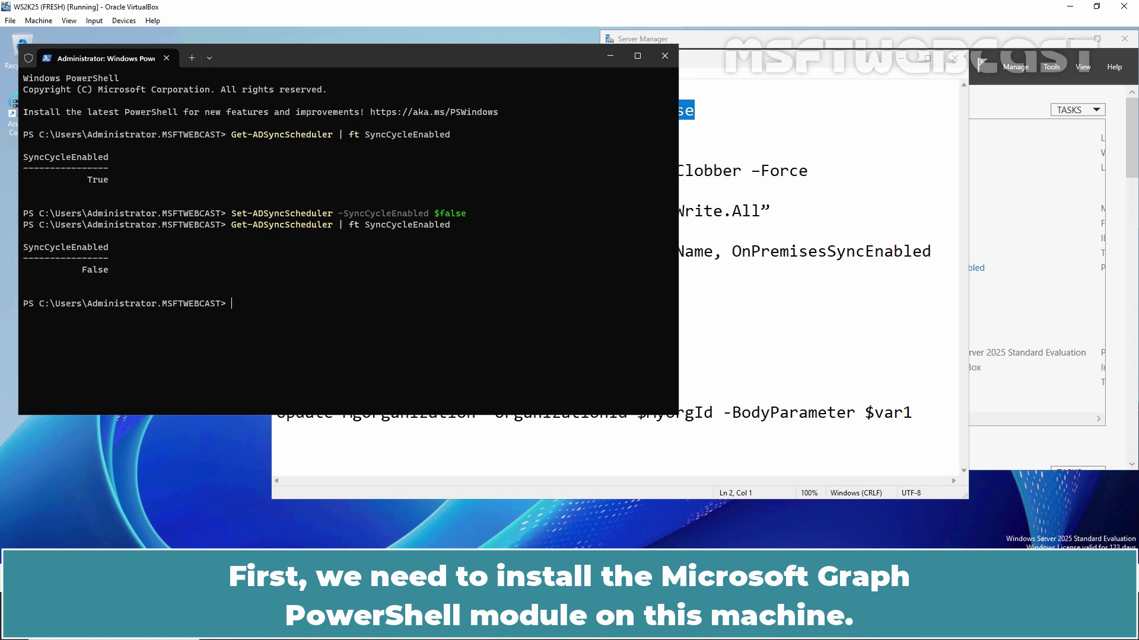
Clear the screen with cls and install the Microsoft.Graph and Microsoft.Graph.Beta modules.
{"action": "type", "text": "cls"}
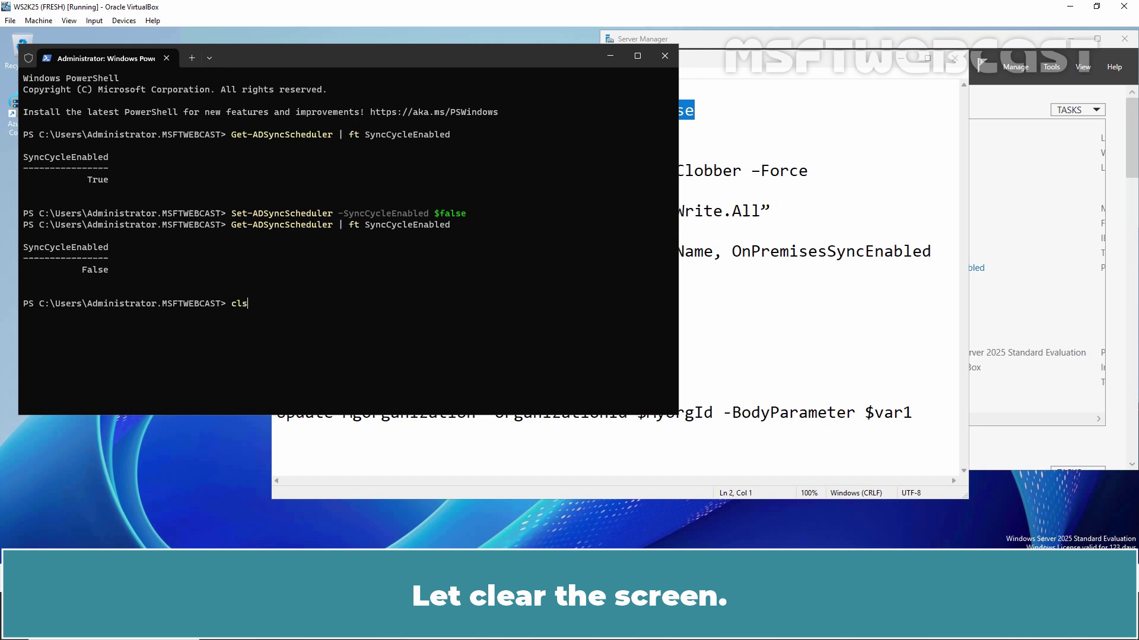
{"action": "key", "text": "Return"}
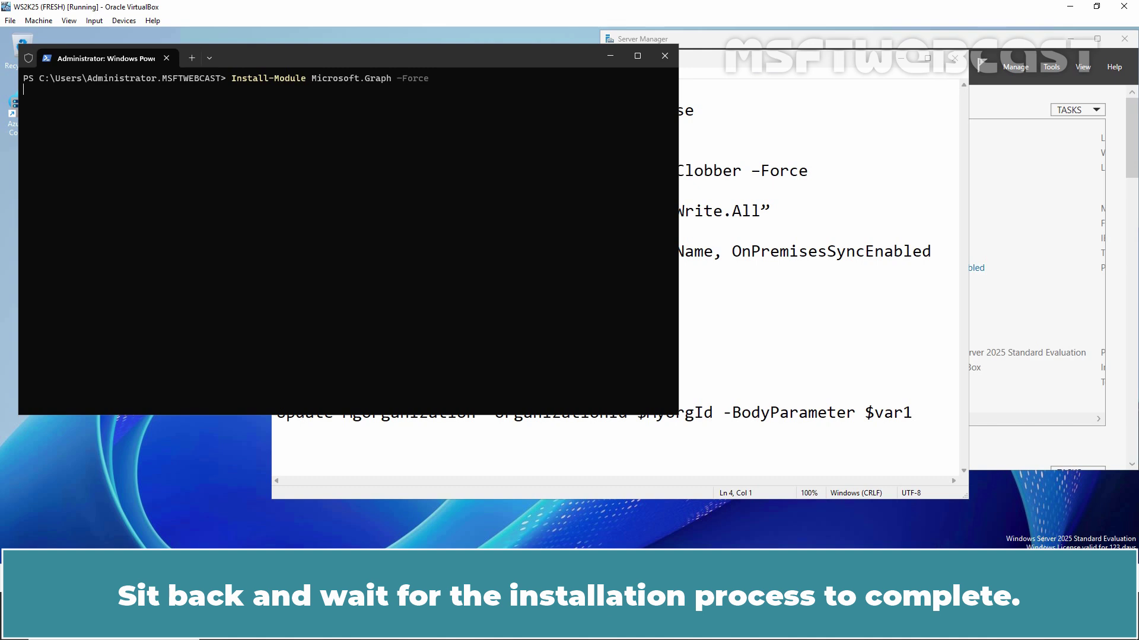
{"action": "left_click", "coordinate": [735, 311]}
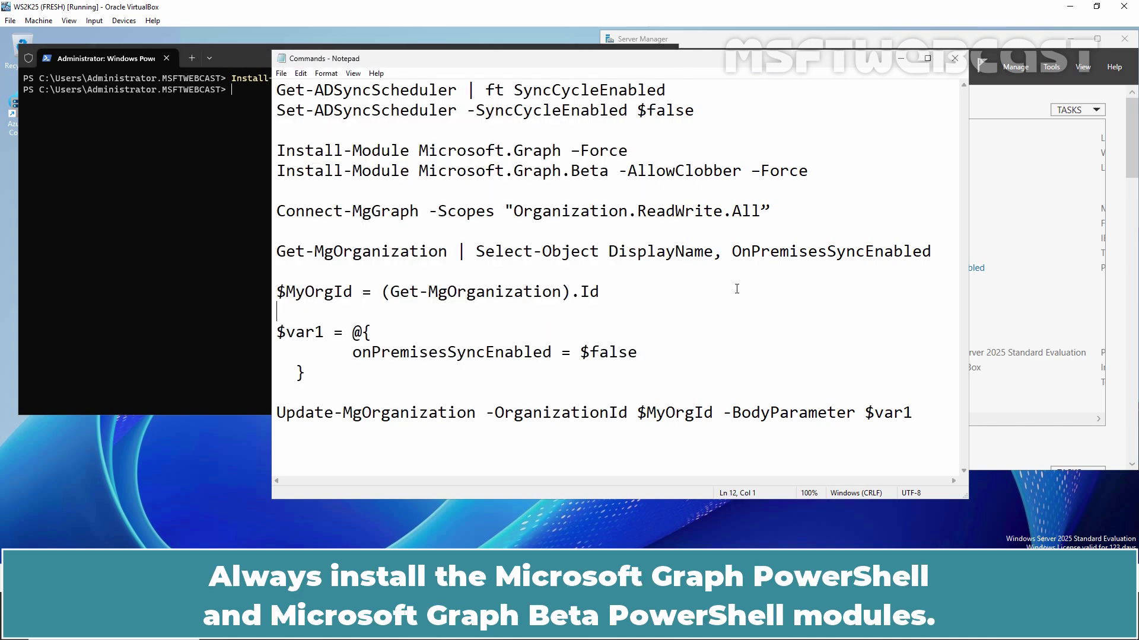
{"action": "left_click", "coordinate": [814, 173]}
{"action": "key", "text": "shift+Home"}
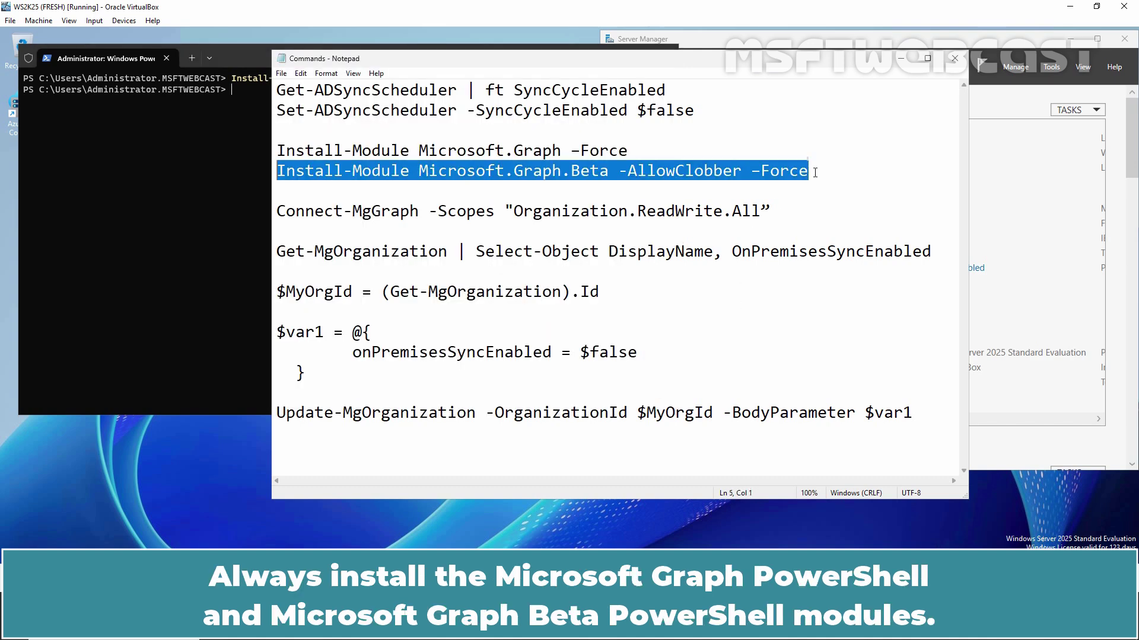
{"action": "left_click", "coordinate": [172, 205]}
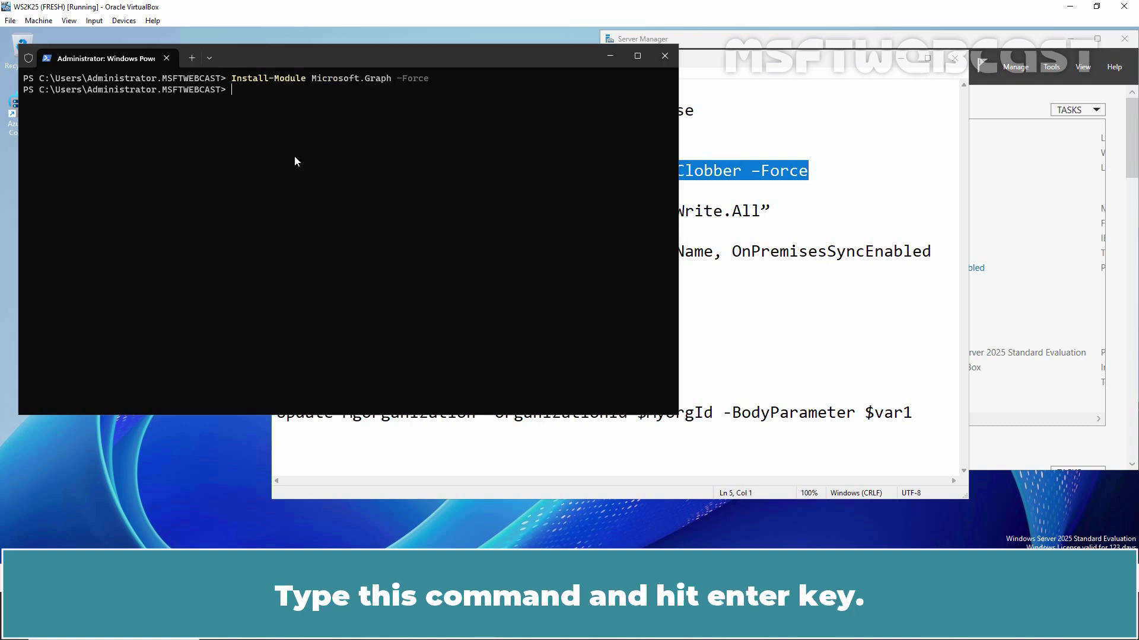
{"action": "key", "text": "ctrl+v"}
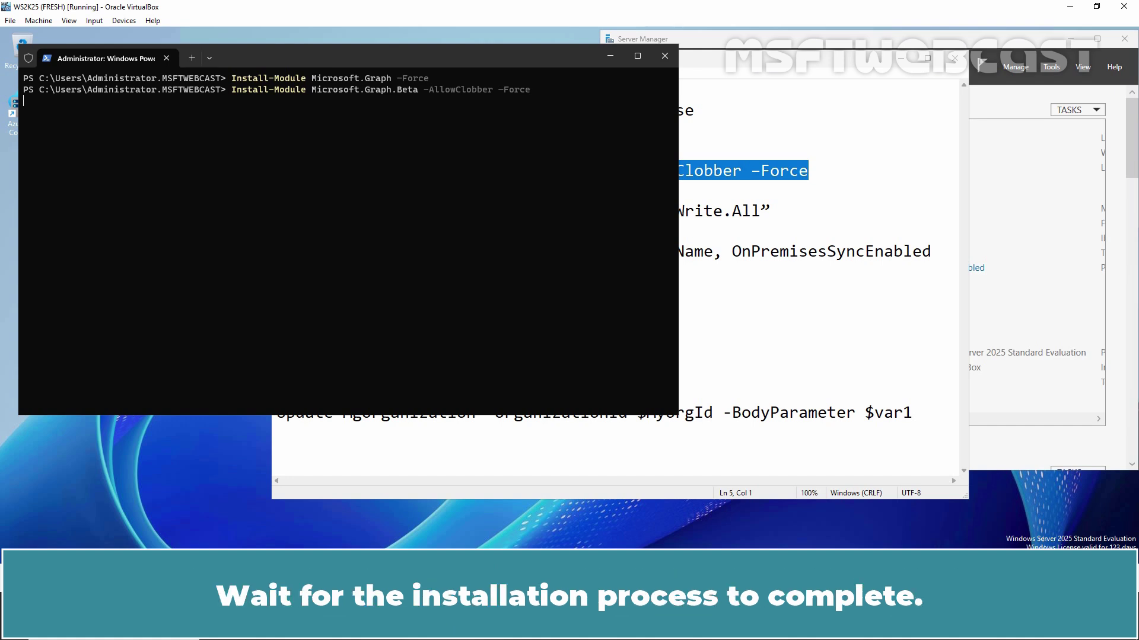
{"action": "left_click", "coordinate": [776, 213]}
Run Connect-MgGraph with the Organization.ReadWrite.All scope.
{"action": "left_click", "coordinate": [276, 212], "text": "shift"}
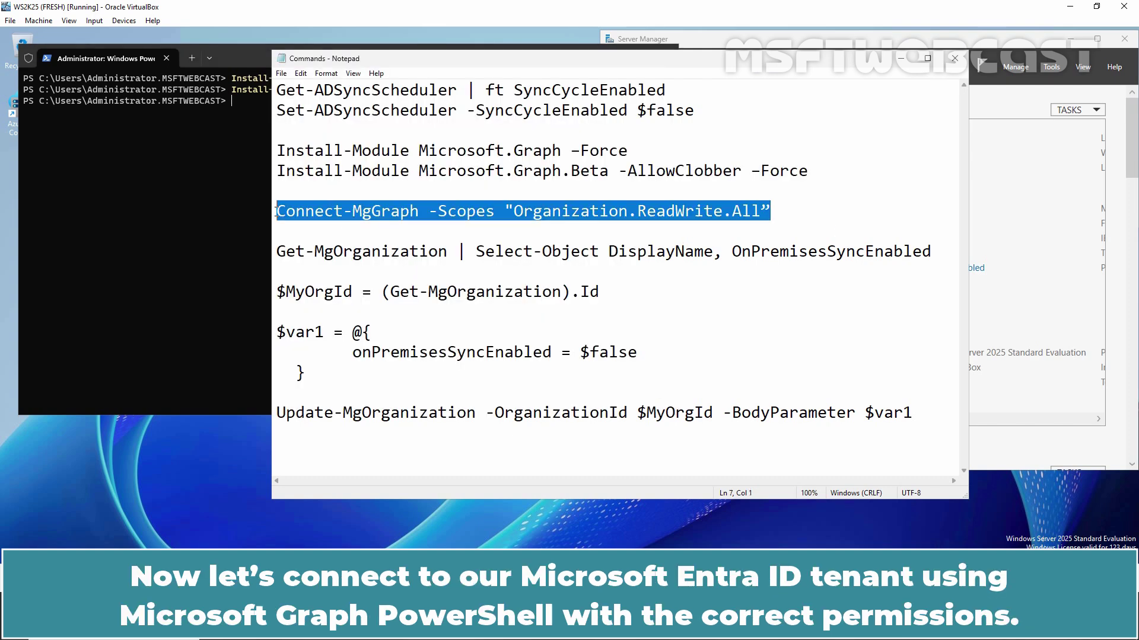
{"action": "left_click", "coordinate": [152, 198]}
{"action": "key", "text": "ctrl+v"}
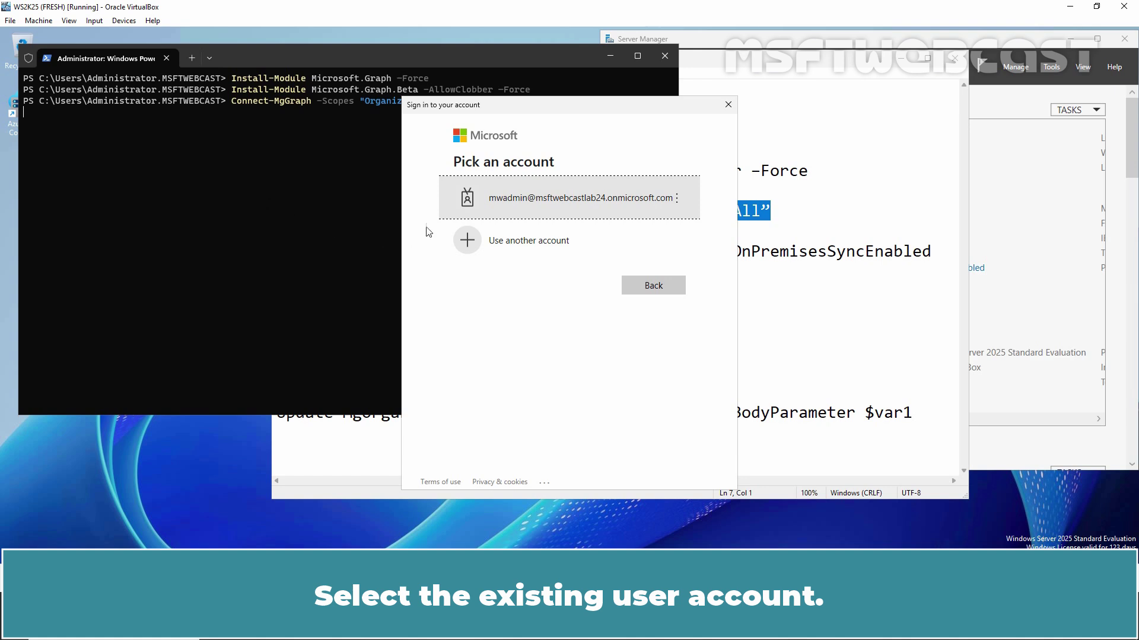
Sign in with the admin account's password and accept the requested Graph permissions.
{"action": "left_click", "coordinate": [510, 203]}
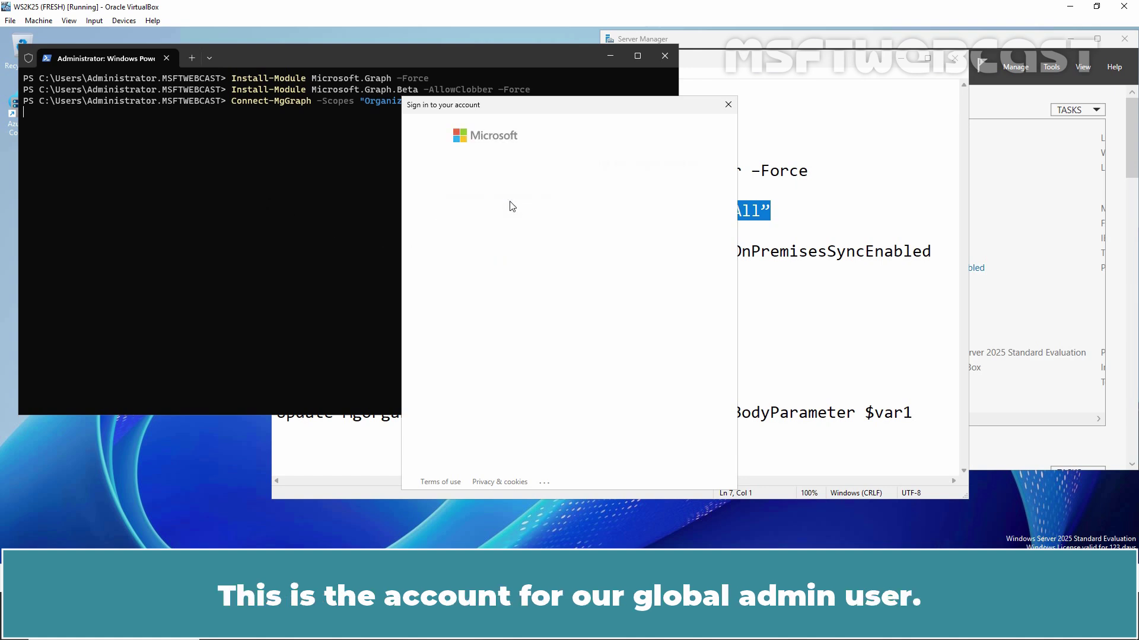
{"action": "type", "text": "•••••••"}
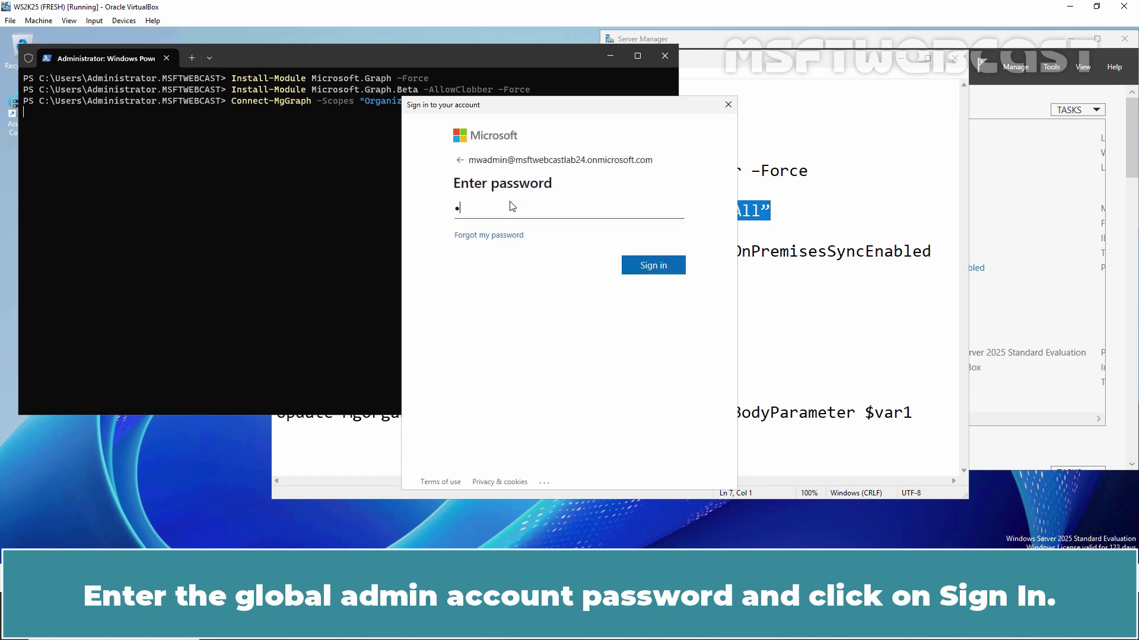
{"action": "type", "text": "•••"}
{"action": "left_click", "coordinate": [657, 268]}
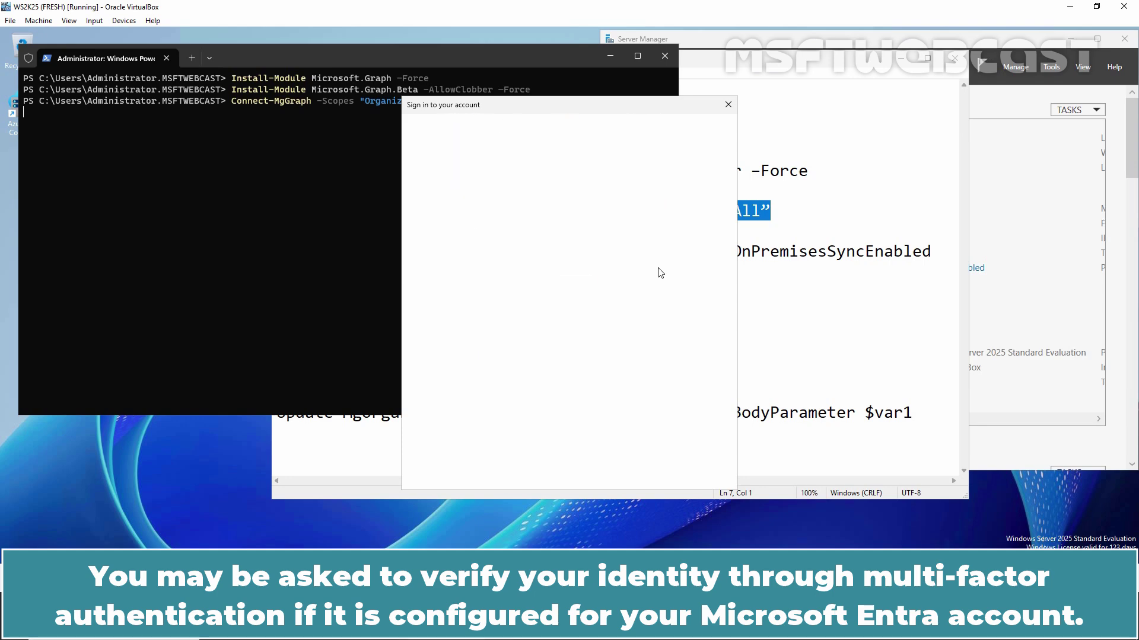
{"action": "left_click", "coordinate": [654, 387]}
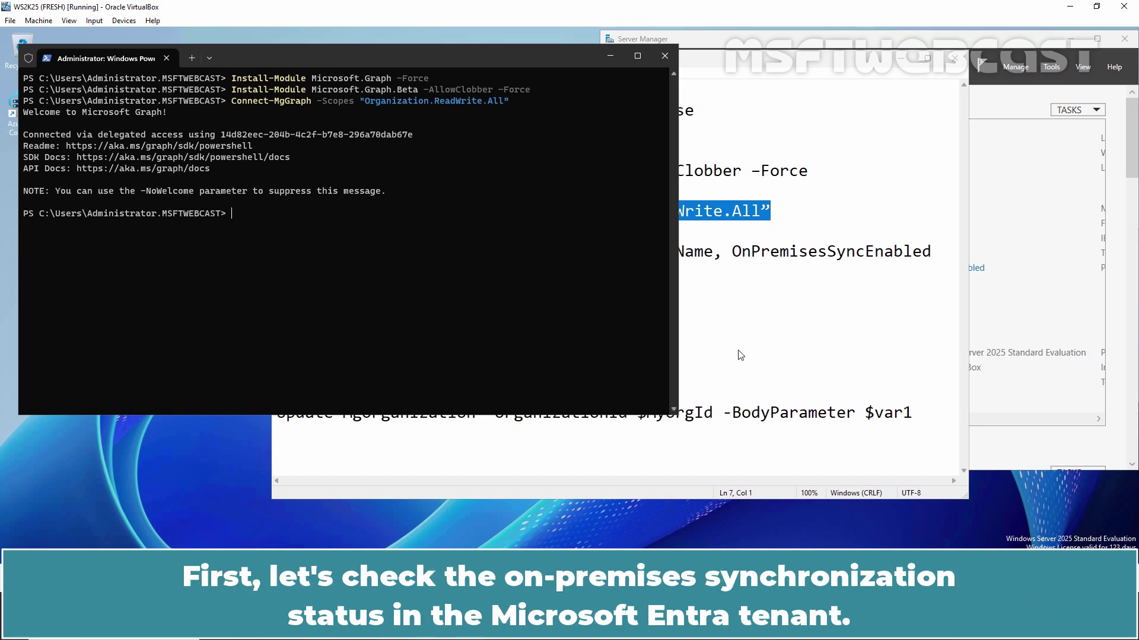
Run Get-MgOrganization | Select-Object DisplayName, OnPremisesSyncEnabled, showing MSFTWEBCAST as True.
{"action": "left_click", "coordinate": [831, 352]}
{"action": "left_click", "coordinate": [936, 257]}
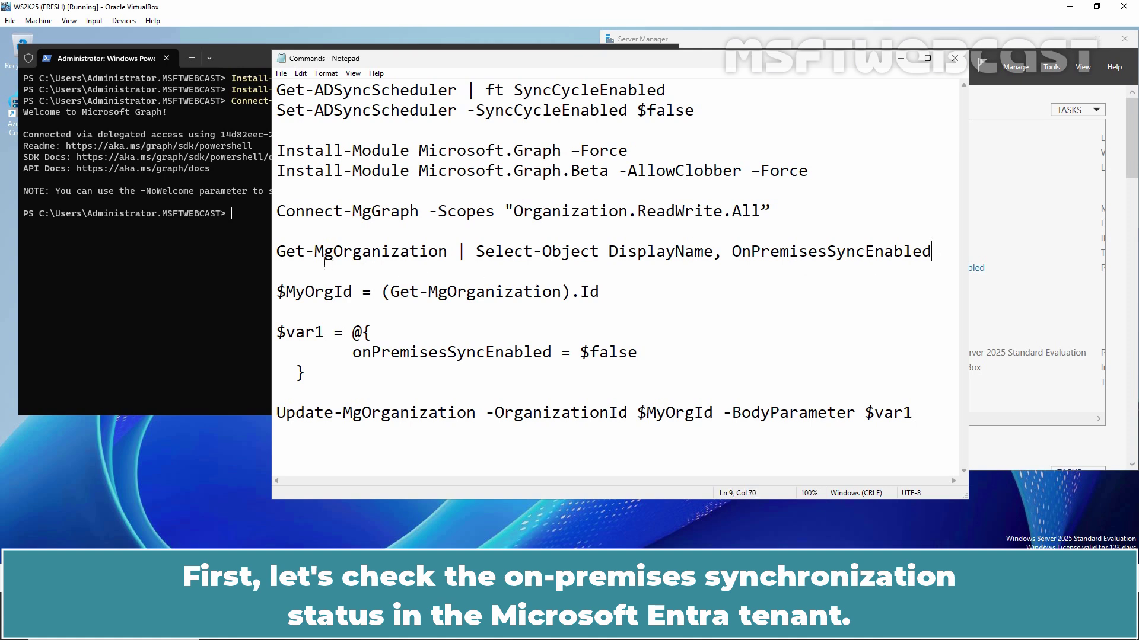
{"action": "left_click", "coordinate": [281, 255], "text": "shift"}
{"action": "key", "text": "ctrl+c"}
{"action": "left_click", "coordinate": [164, 288]}
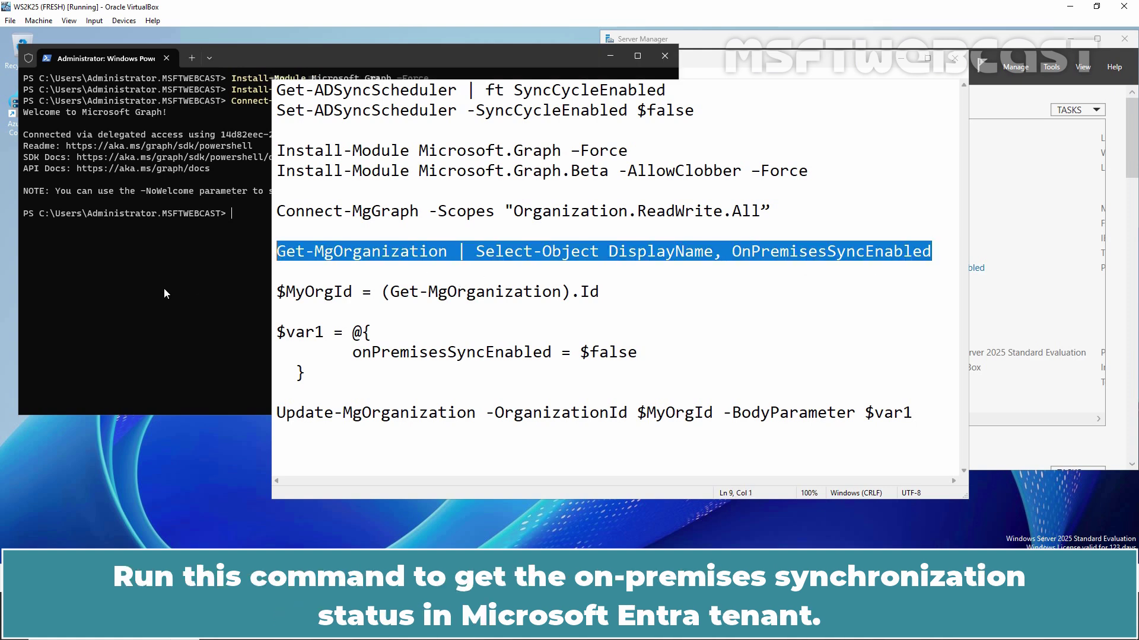
{"action": "key", "text": "ctrl+v"}
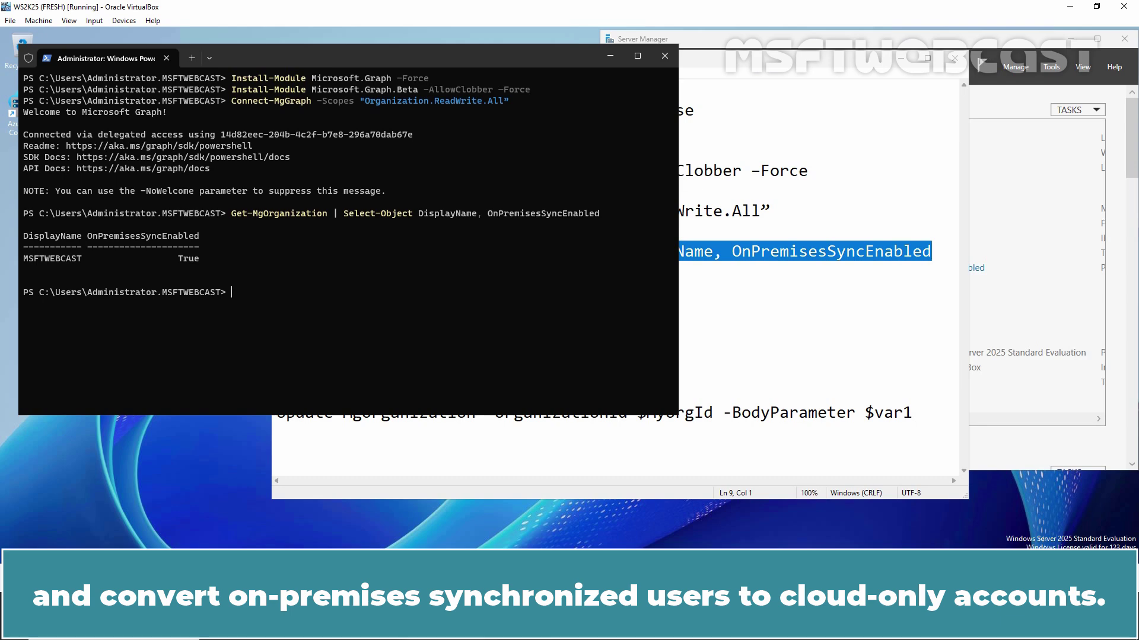
Run $MyOrgId = (Get-MgOrganization).Id to store the tenant's organization ID.
{"action": "left_click", "coordinate": [702, 310]}
{"action": "left_click", "coordinate": [605, 290]}
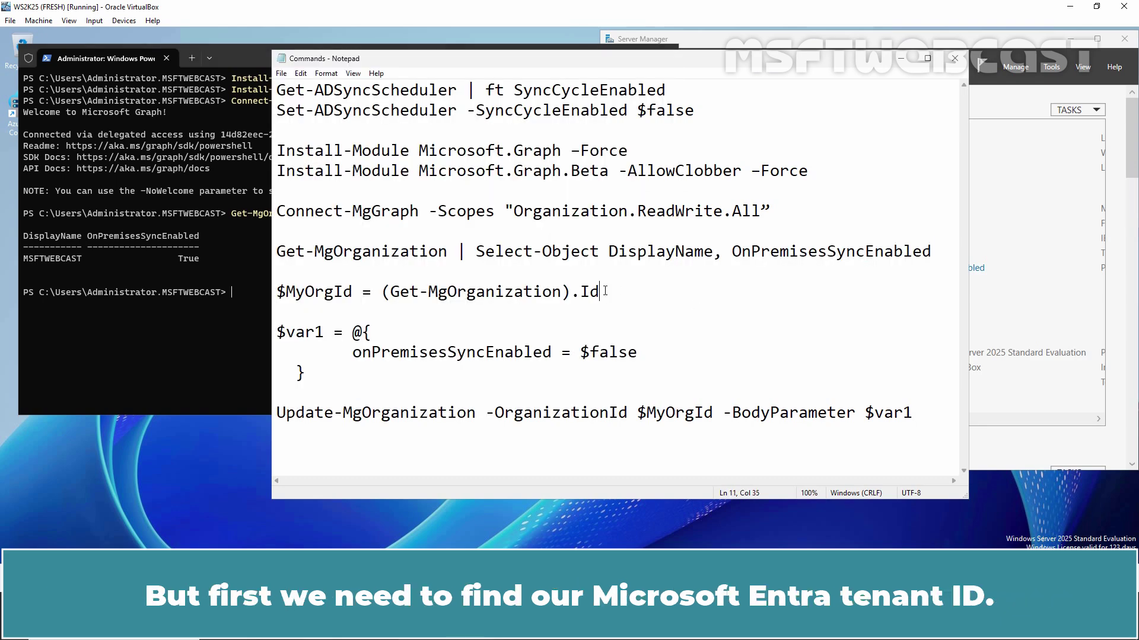
{"action": "key", "text": "shift+Home"}
{"action": "key", "text": "ctrl+c"}
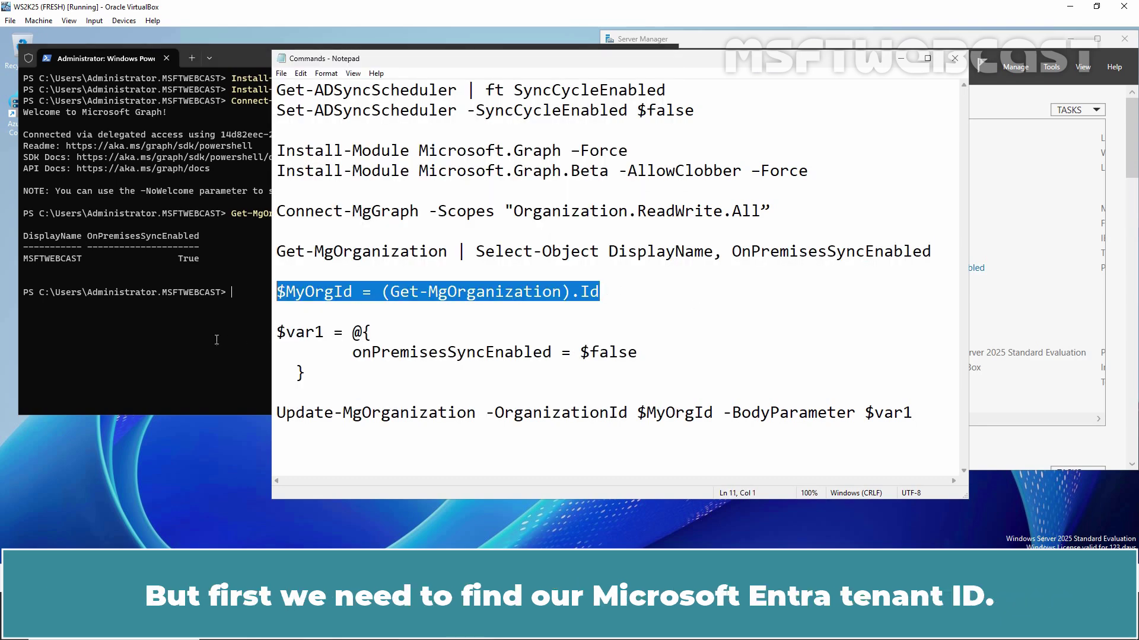
{"action": "left_click", "coordinate": [216, 339]}
{"action": "key", "text": "ctrl+v"}
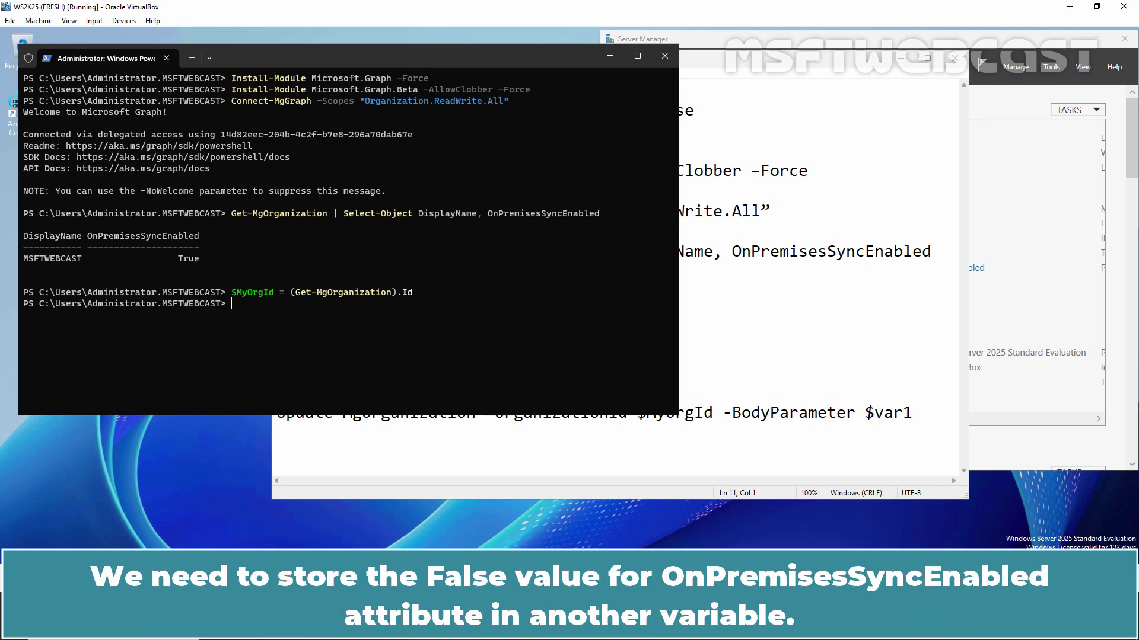
Paste and run the three-line $var1 hashtable setting onPremisesSyncEnabled to $false.
{"action": "left_click", "coordinate": [712, 352]}
{"action": "left_click_drag", "start_coordinate": [318, 373], "coordinate": [275, 333]}
{"action": "key", "text": "ctrl+c"}
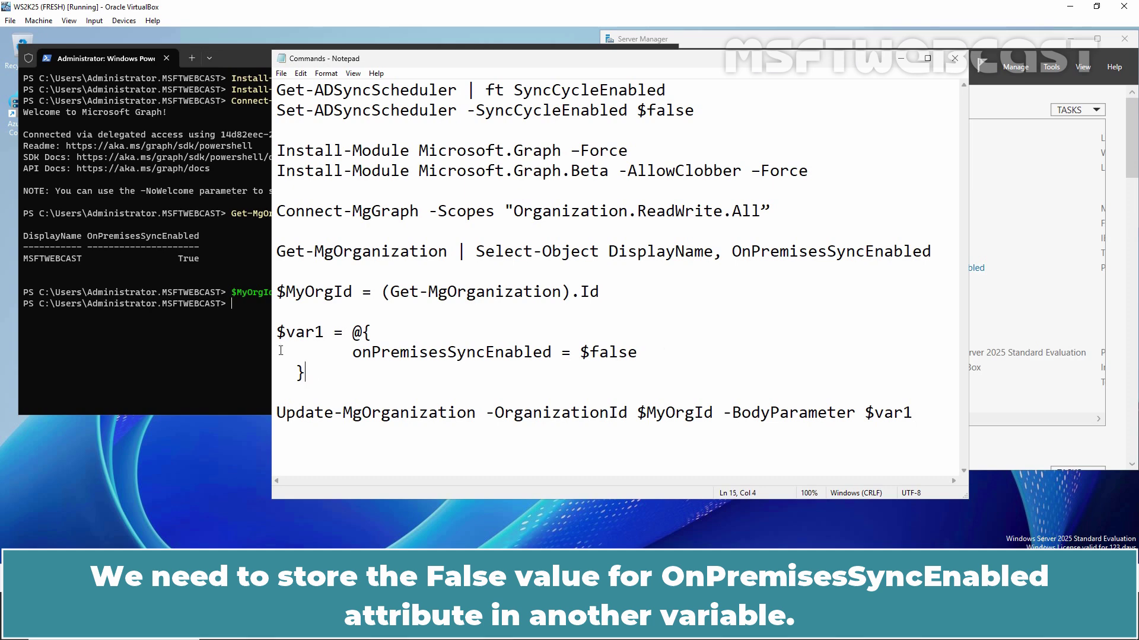
{"action": "left_click", "coordinate": [181, 355]}
{"action": "right_click", "coordinate": [263, 325]}
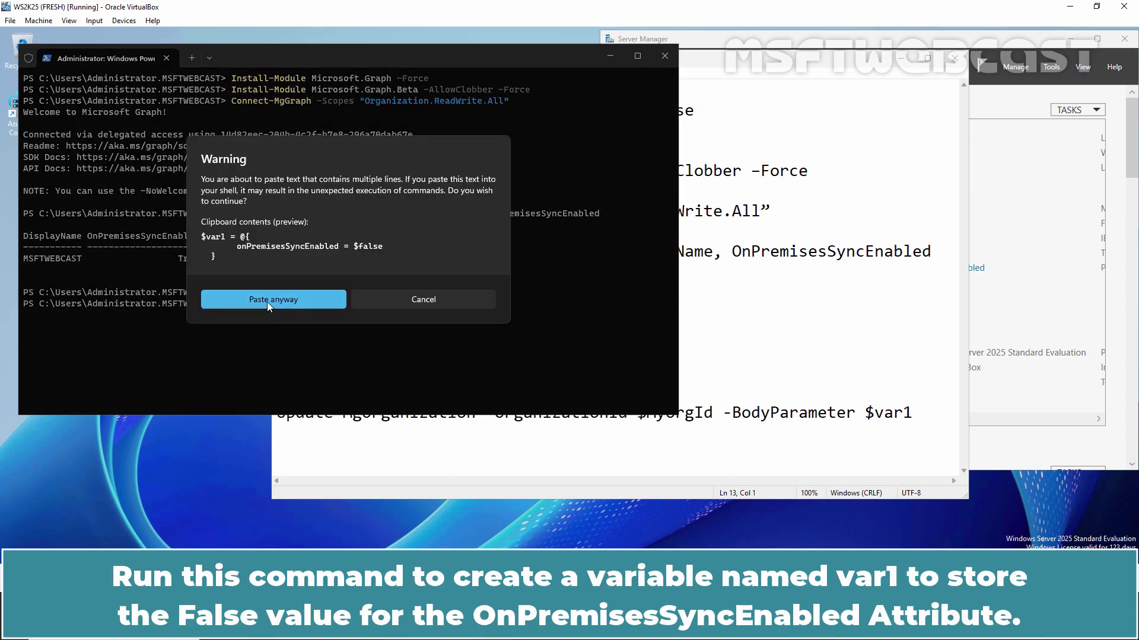
{"action": "left_click", "coordinate": [267, 299]}
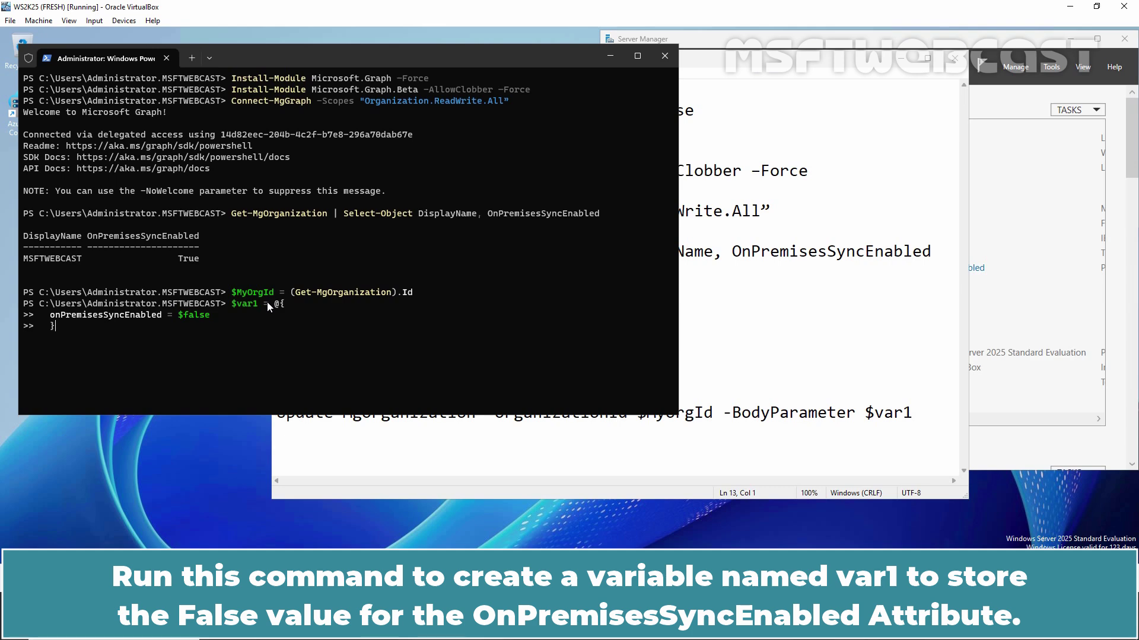
{"action": "key", "text": "Return"}
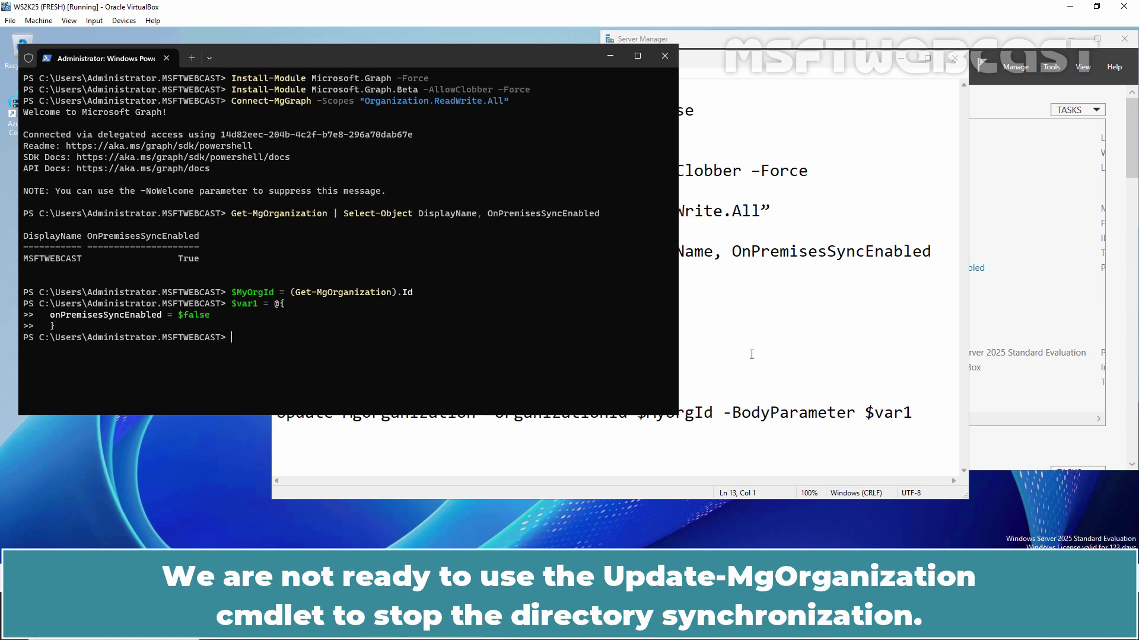
{"action": "left_click", "coordinate": [751, 355]}
{"action": "left_click", "coordinate": [911, 416]}
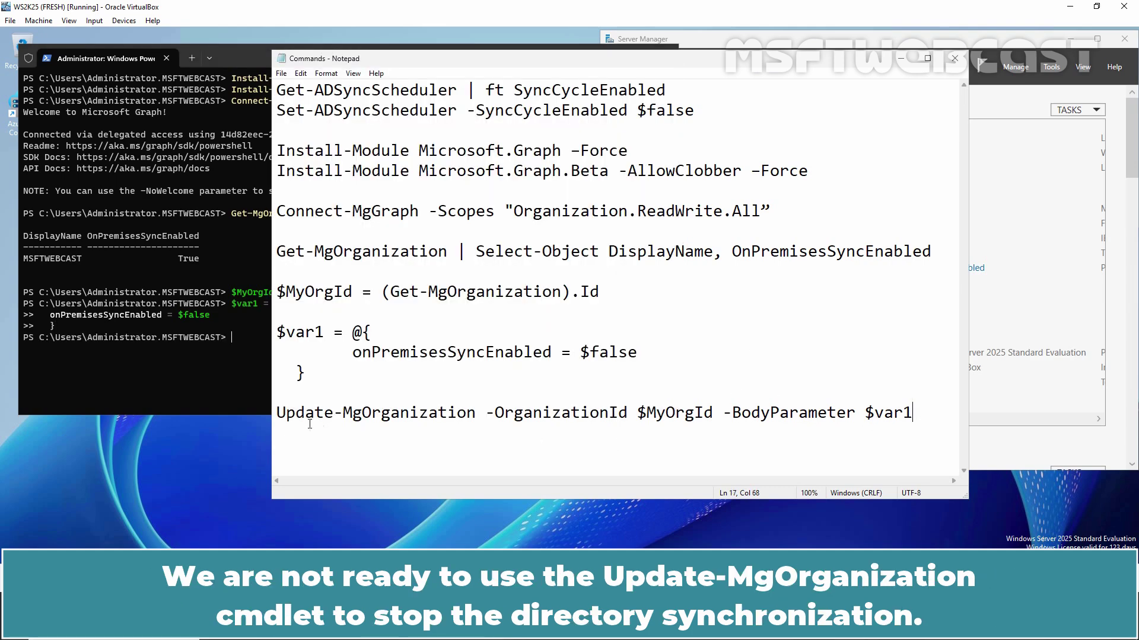
Run the Update-MgOrganization line, then rerun the Get-MgOrganization sync status check.
{"action": "left_click", "coordinate": [279, 413], "text": "shift"}
{"action": "key", "text": "ctrl+c"}
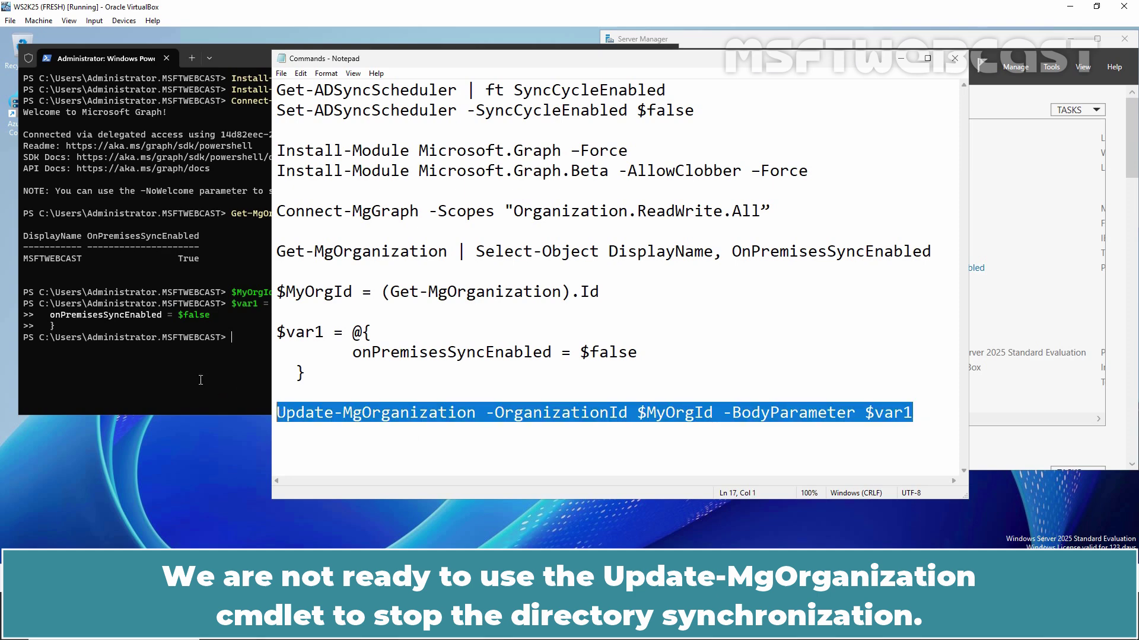
{"action": "left_click", "coordinate": [200, 381]}
{"action": "key", "text": "ctrl+v"}
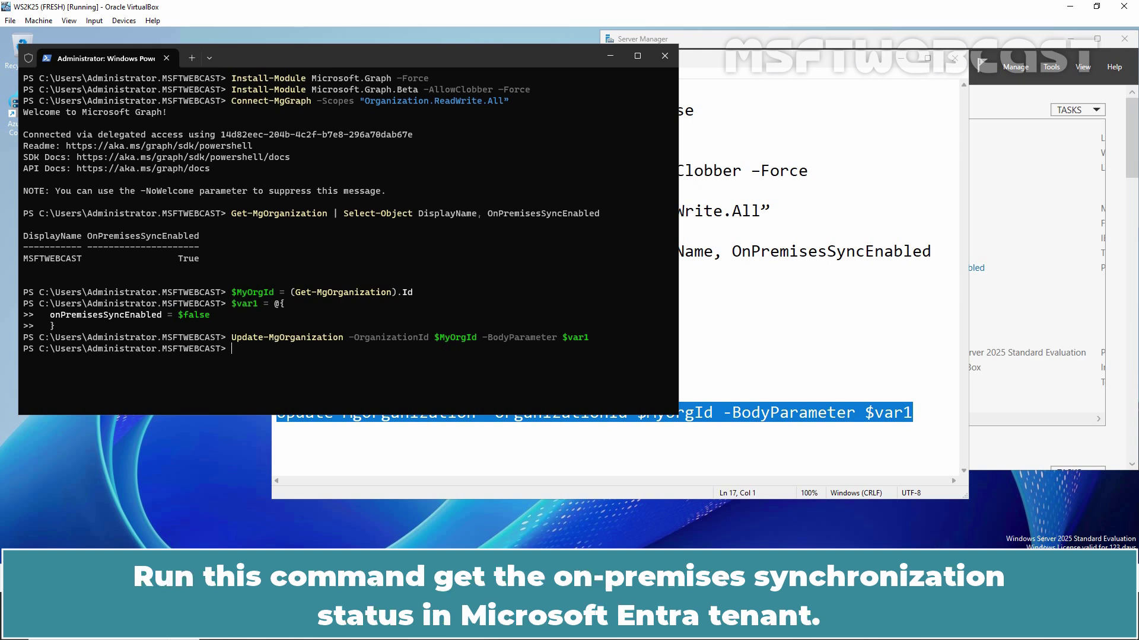
{"action": "key", "text": "Up"}
{"action": "key", "text": "Up"}
{"action": "key", "text": "Up"}
{"action": "key", "text": "Up"}
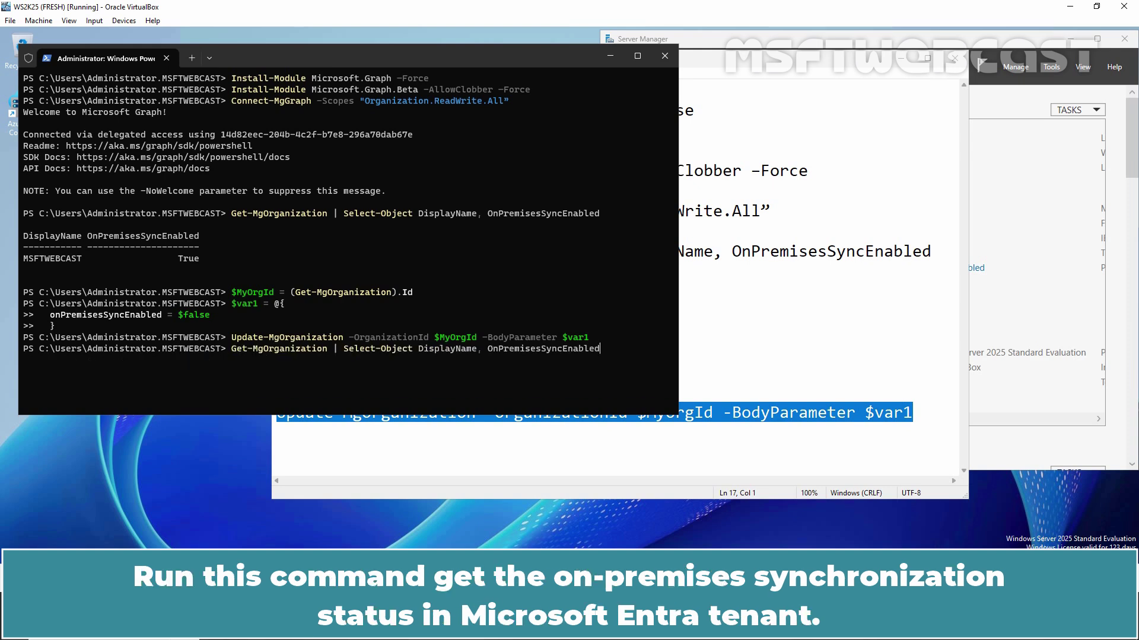
{"action": "key", "text": "Return"}
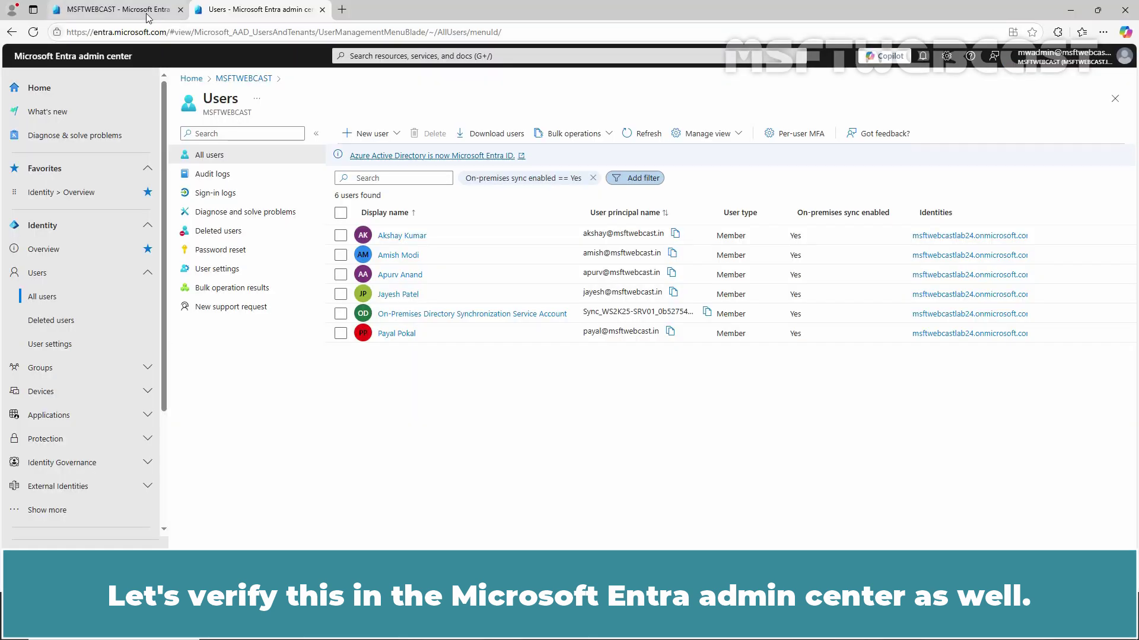
Refresh the tenant overview to see Entra Connect Not enabled, then list All users.
{"action": "left_click", "coordinate": [143, 15]}
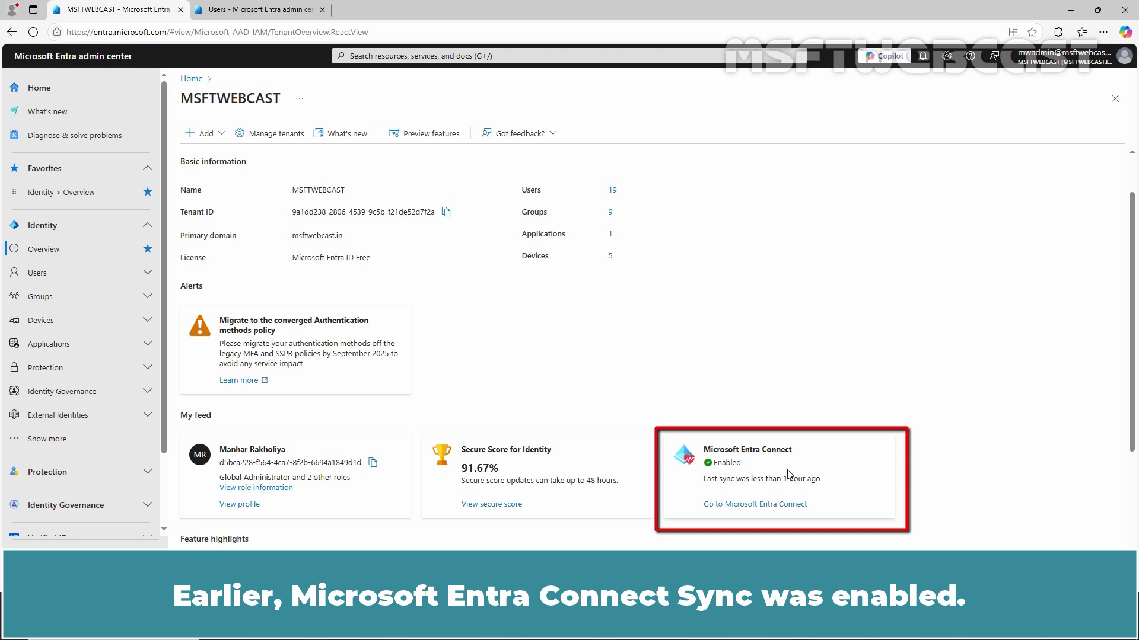
{"action": "key", "text": "F5"}
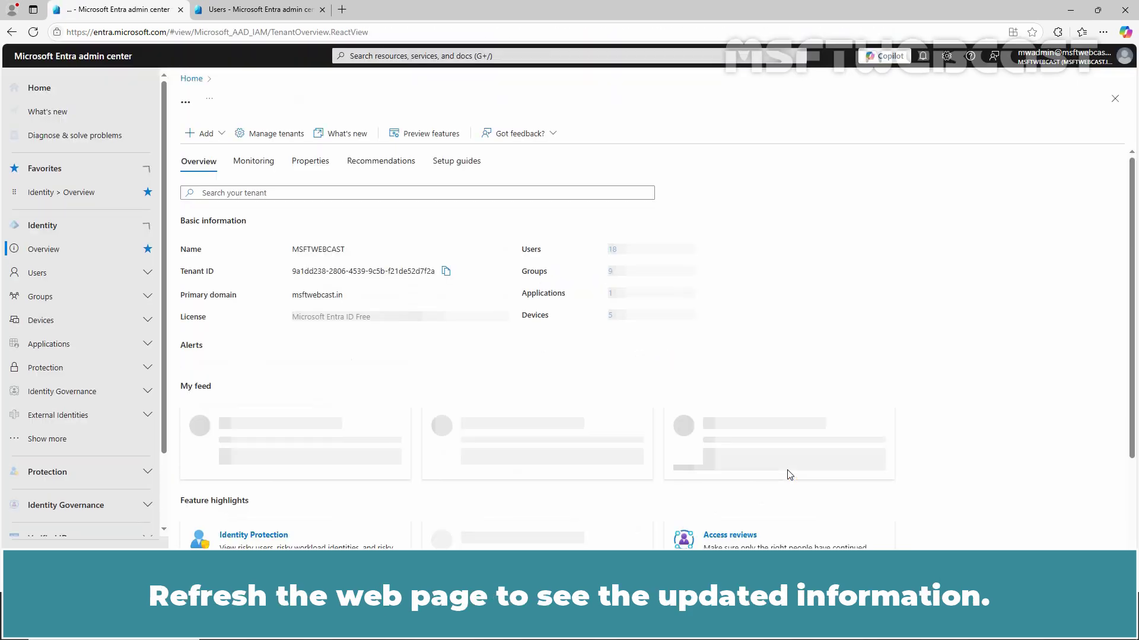
{"action": "scroll", "coordinate": [790, 475], "scroll_direction": "down", "scroll_amount": 5}
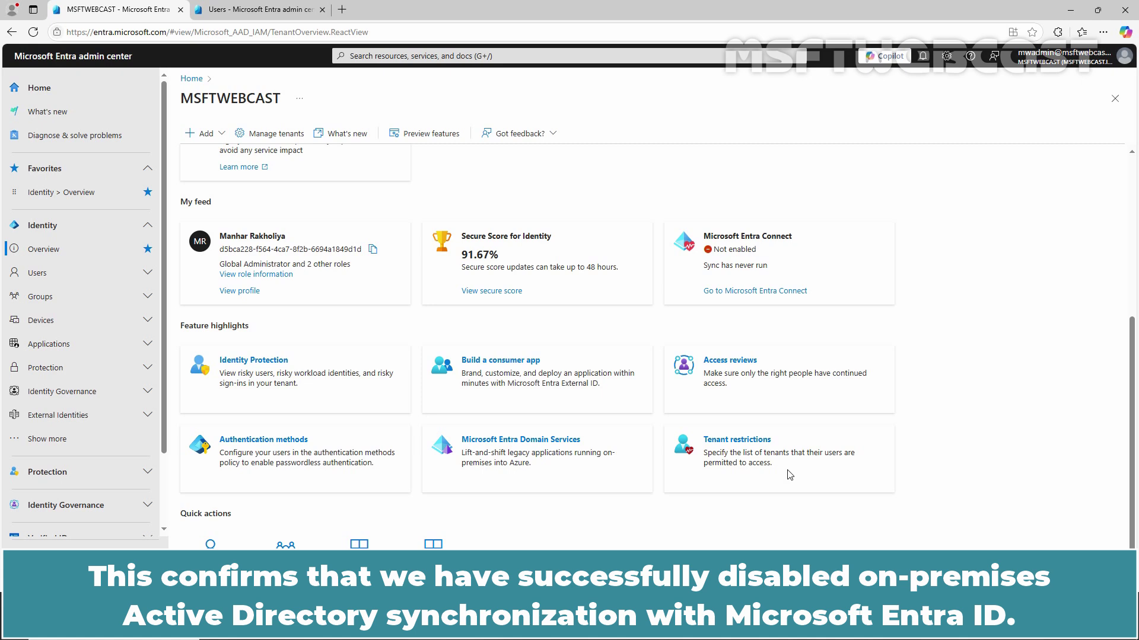
{"action": "left_click", "coordinate": [83, 274]}
{"action": "left_click", "coordinate": [57, 300]}
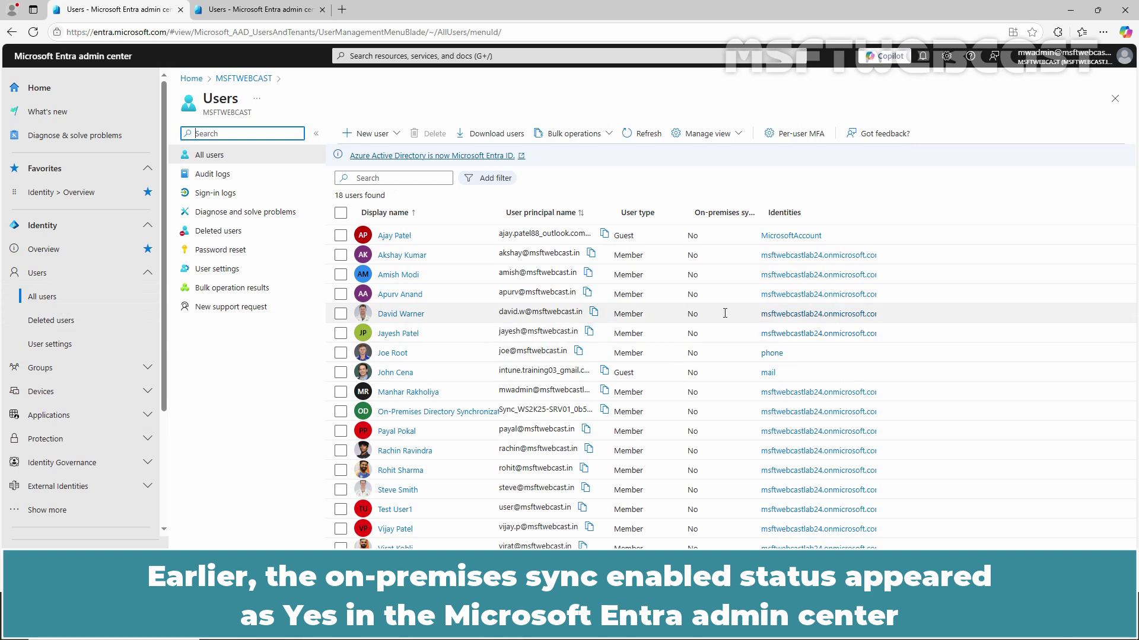
Refresh the Users list and remove the 'On-premises sync enabled == Yes' filter, showing all 18 users with sync No.
{"action": "key", "text": "ctrl+Tab"}
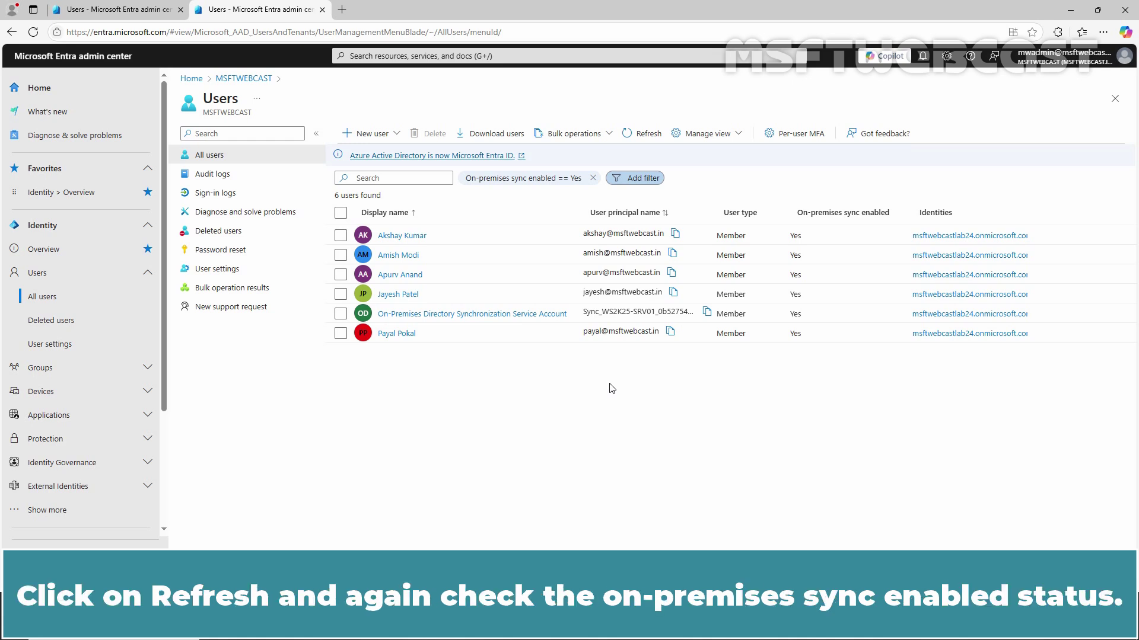
{"action": "left_click", "coordinate": [639, 136]}
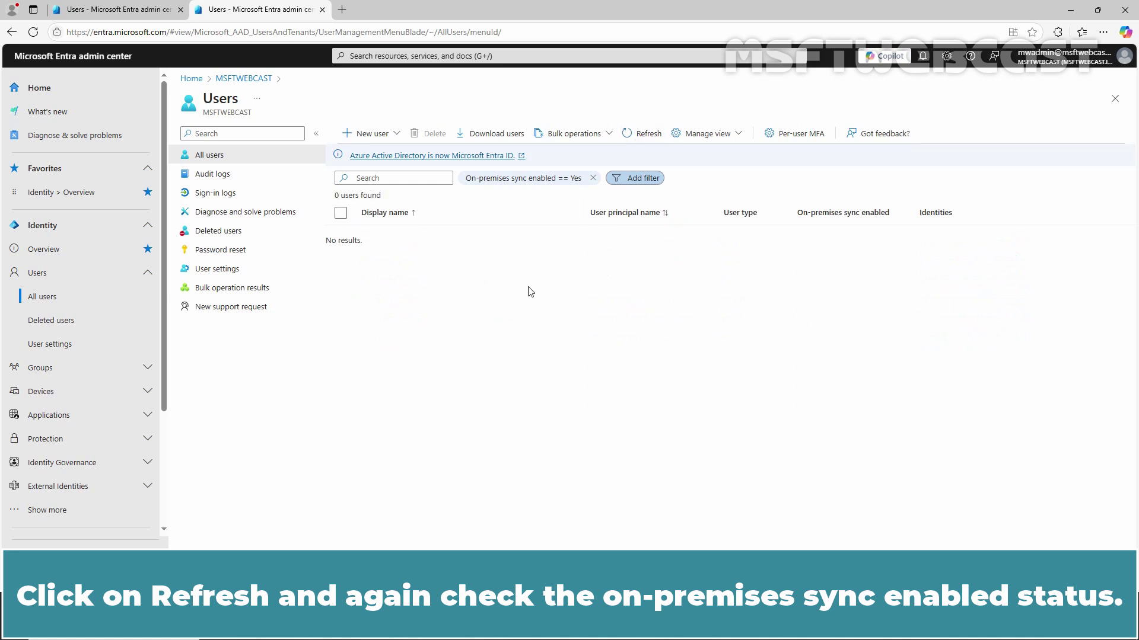
{"action": "left_click", "coordinate": [592, 178]}
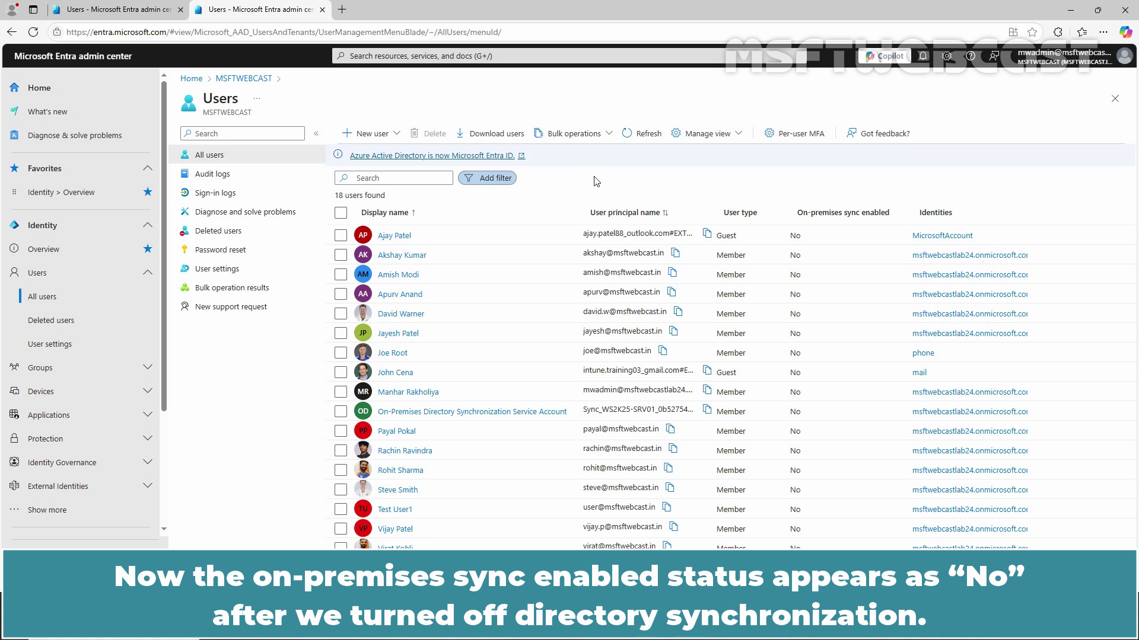